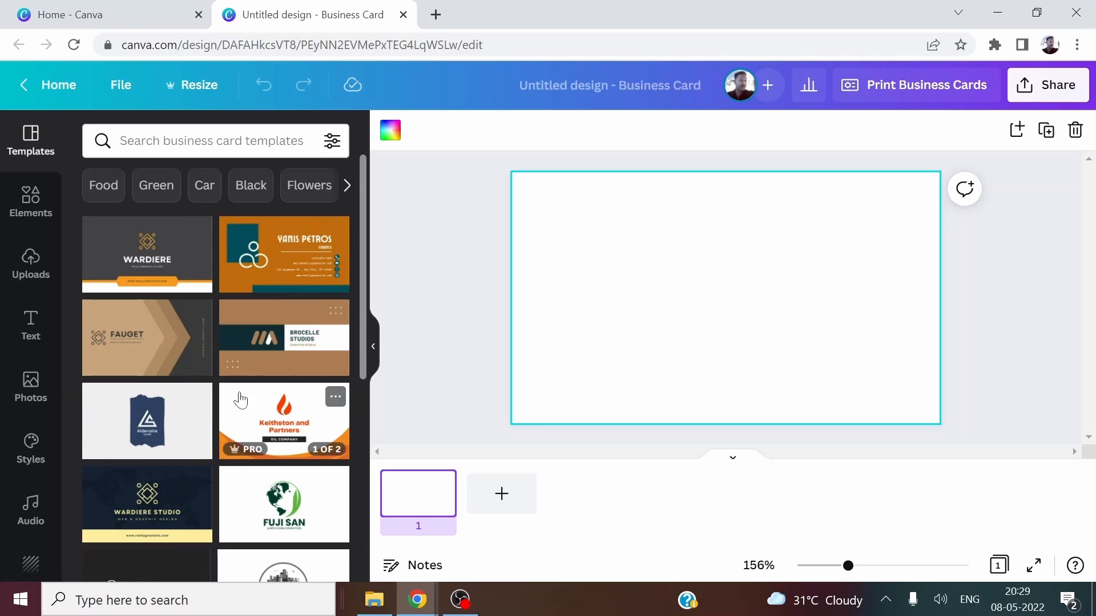
{"action": "scroll", "coordinate": [151, 319], "scroll_direction": "down", "scroll_amount": 5}
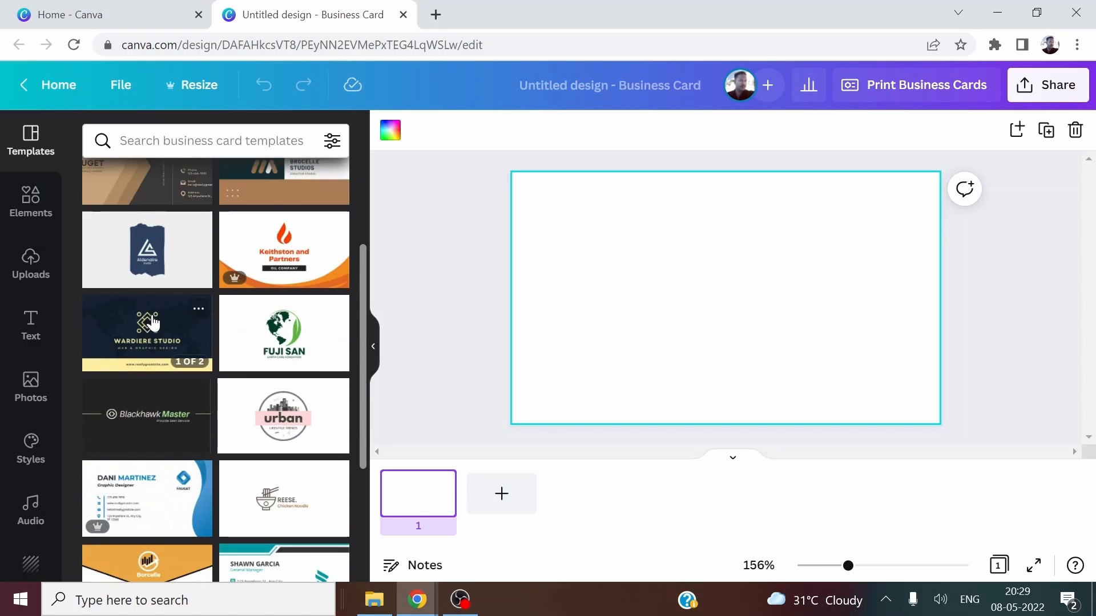
{"action": "scroll", "coordinate": [191, 454], "scroll_direction": "down", "scroll_amount": 6}
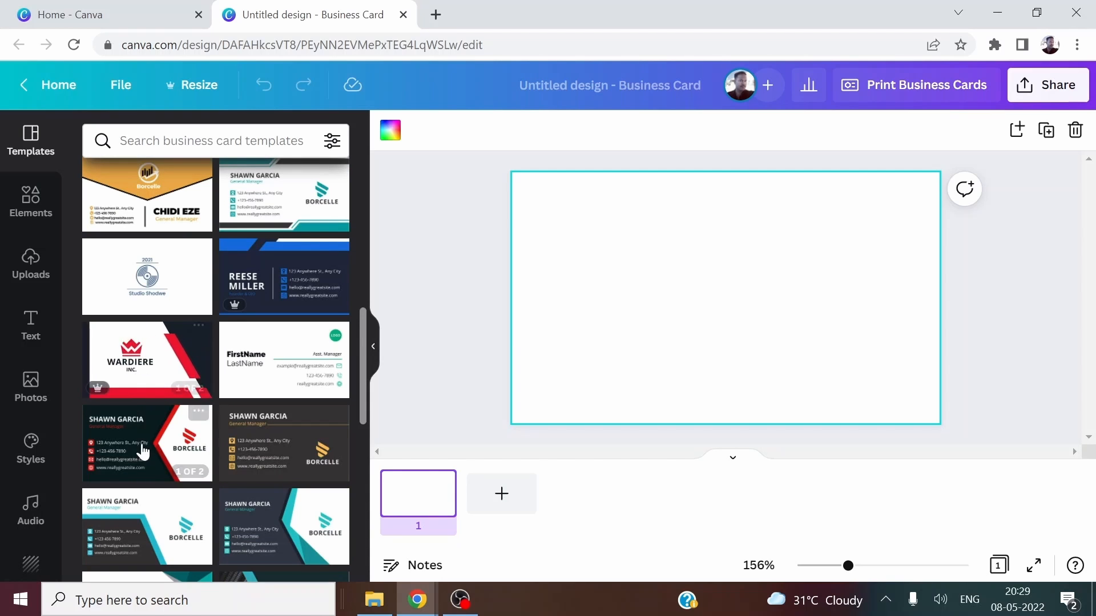
{"action": "scroll", "coordinate": [147, 455], "scroll_direction": "down", "scroll_amount": 10}
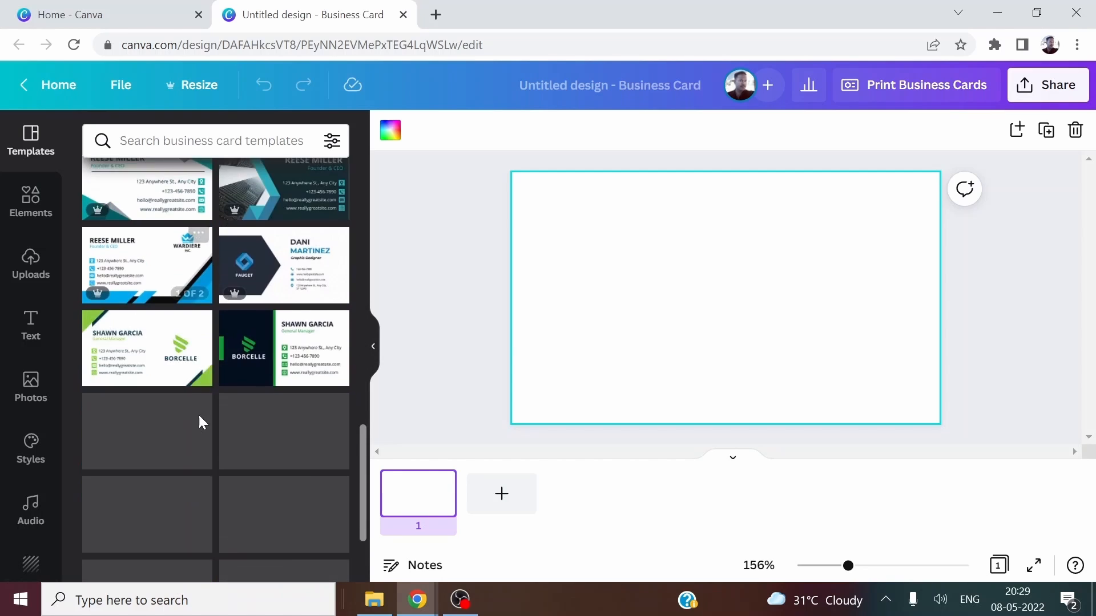
{"action": "scroll", "coordinate": [200, 417], "scroll_direction": "down", "scroll_amount": 2}
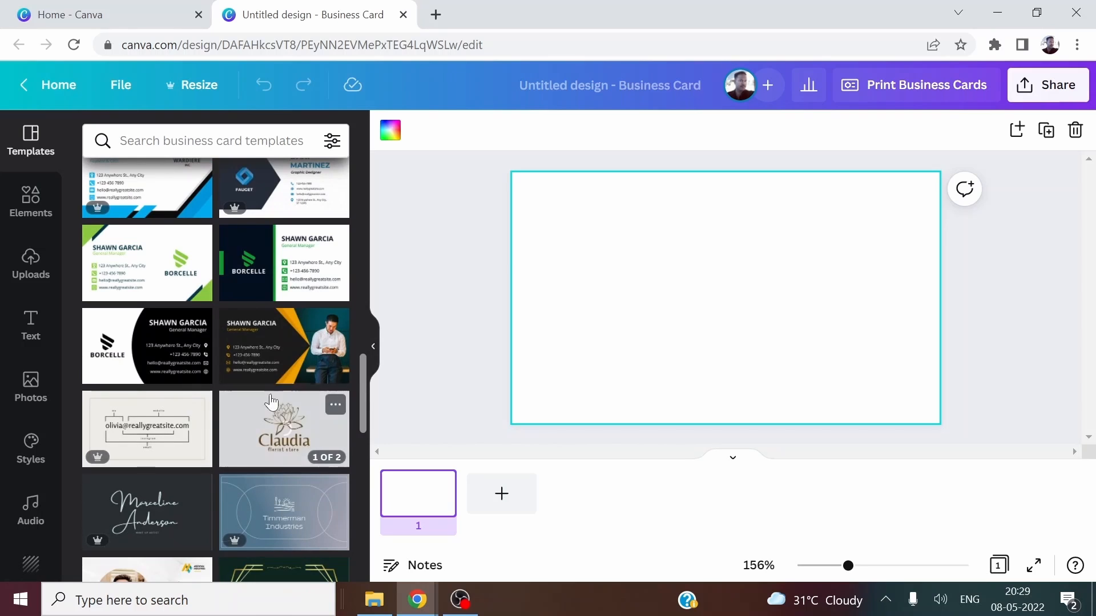
{"action": "scroll", "coordinate": [308, 372], "scroll_direction": "down", "scroll_amount": 6}
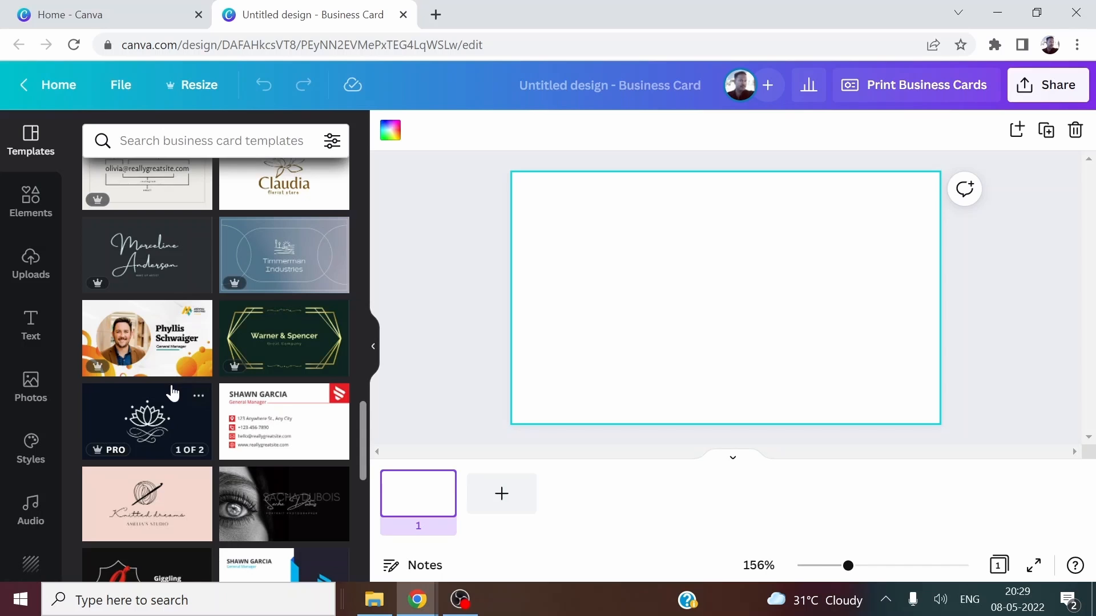
{"action": "scroll", "coordinate": [183, 435], "scroll_direction": "down", "scroll_amount": 1}
{"action": "scroll", "coordinate": [183, 435], "scroll_direction": "down", "scroll_amount": 1}
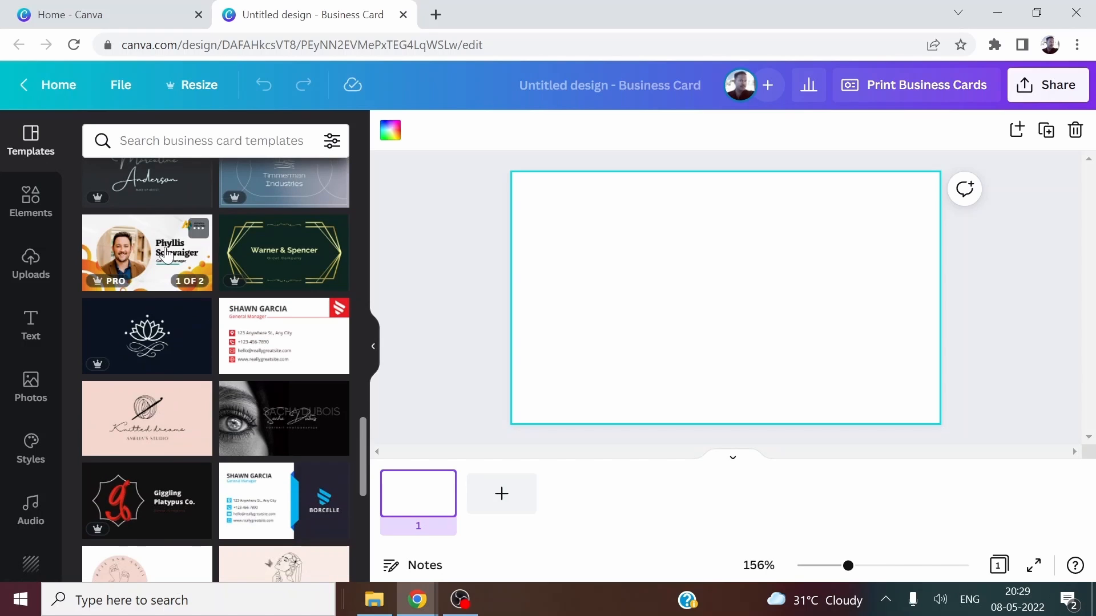
{"action": "scroll", "coordinate": [249, 432], "scroll_direction": "down", "scroll_amount": 7}
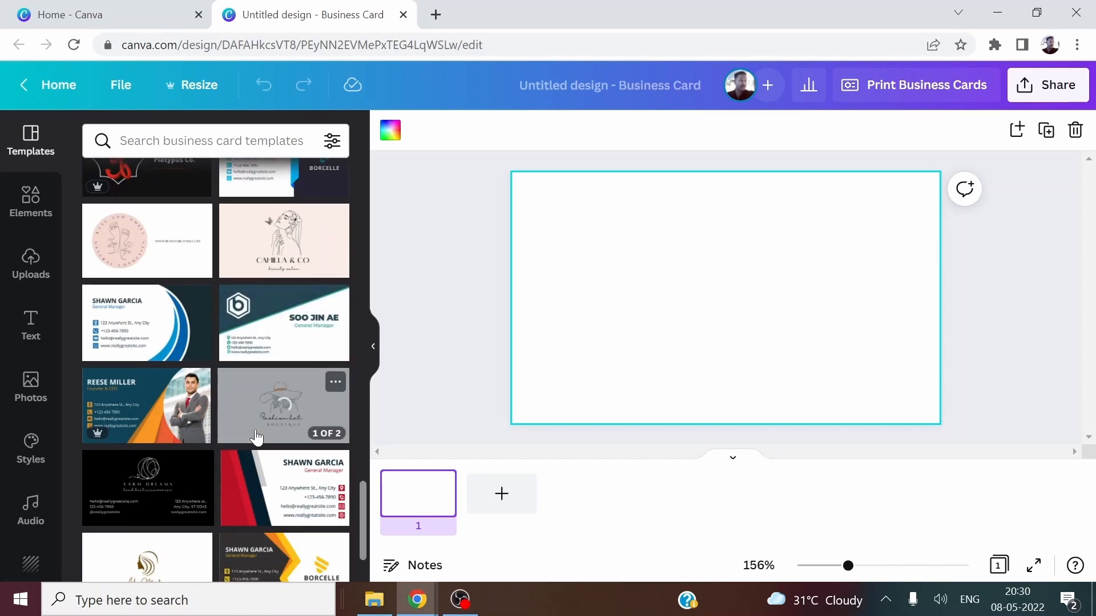
{"action": "scroll", "coordinate": [256, 436], "scroll_direction": "down", "scroll_amount": 2}
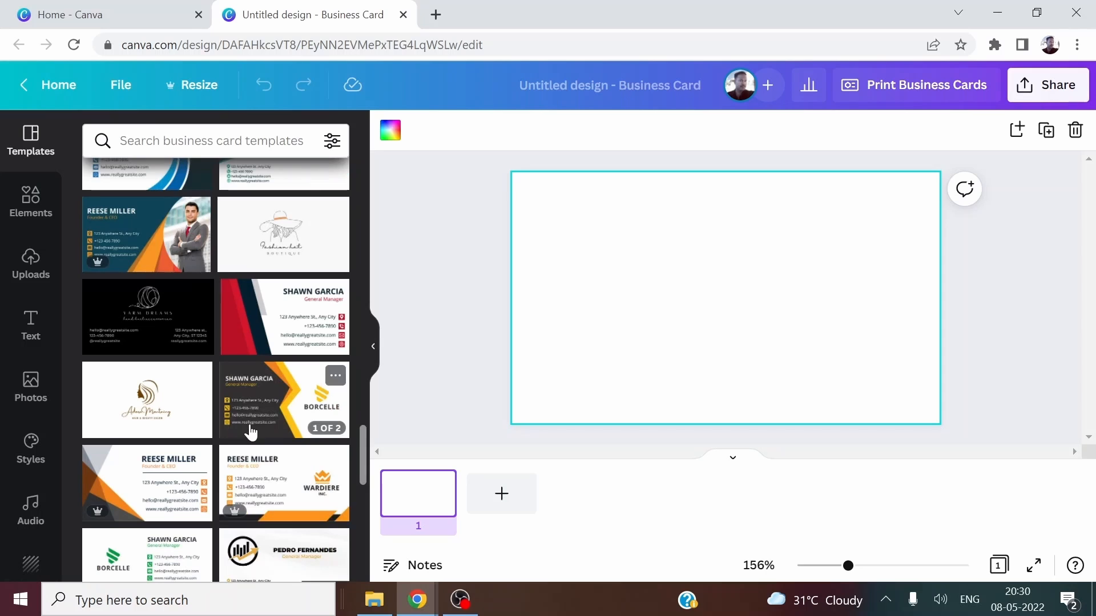
{"action": "scroll", "coordinate": [252, 432], "scroll_direction": "down", "scroll_amount": 3}
{"action": "scroll", "coordinate": [148, 428], "scroll_direction": "down", "scroll_amount": 3}
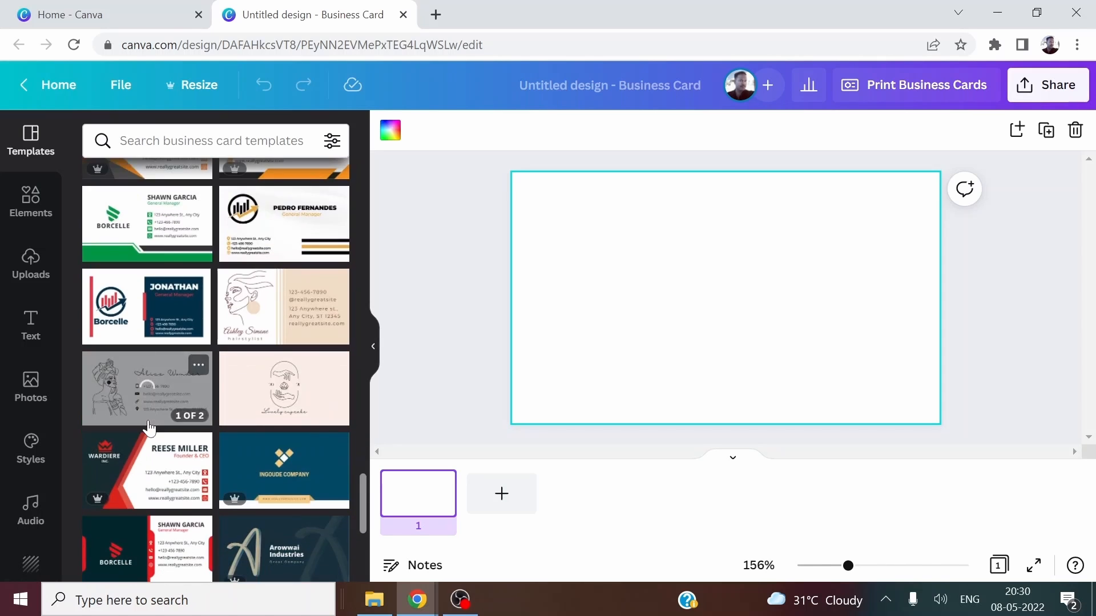
{"action": "scroll", "coordinate": [149, 428], "scroll_direction": "down", "scroll_amount": 6}
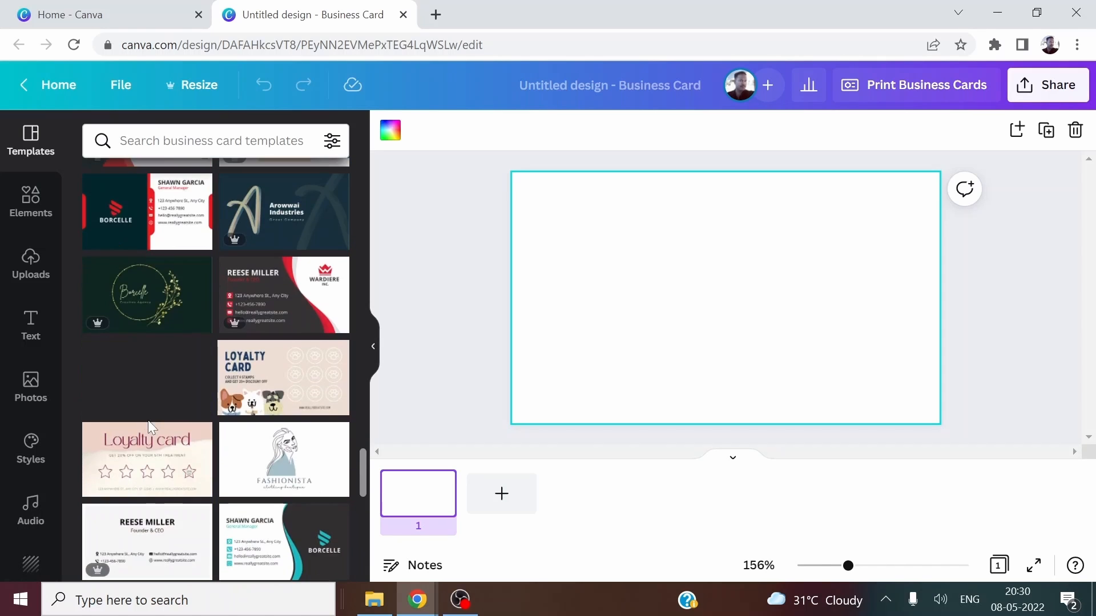
{"action": "scroll", "coordinate": [182, 453], "scroll_direction": "down", "scroll_amount": 9}
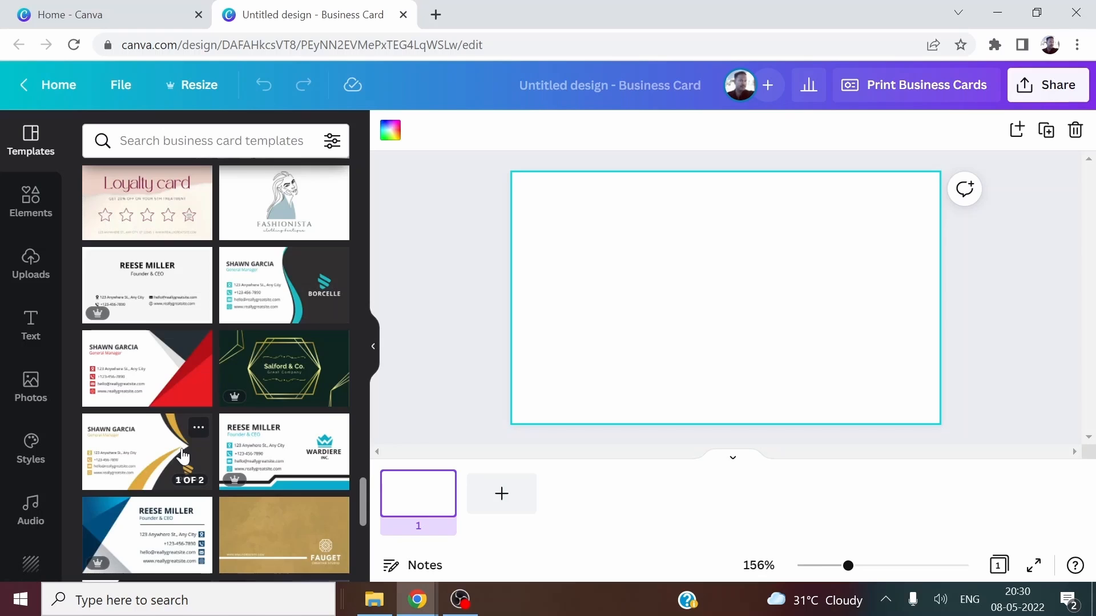
{"action": "scroll", "coordinate": [182, 457], "scroll_direction": "down", "scroll_amount": 2}
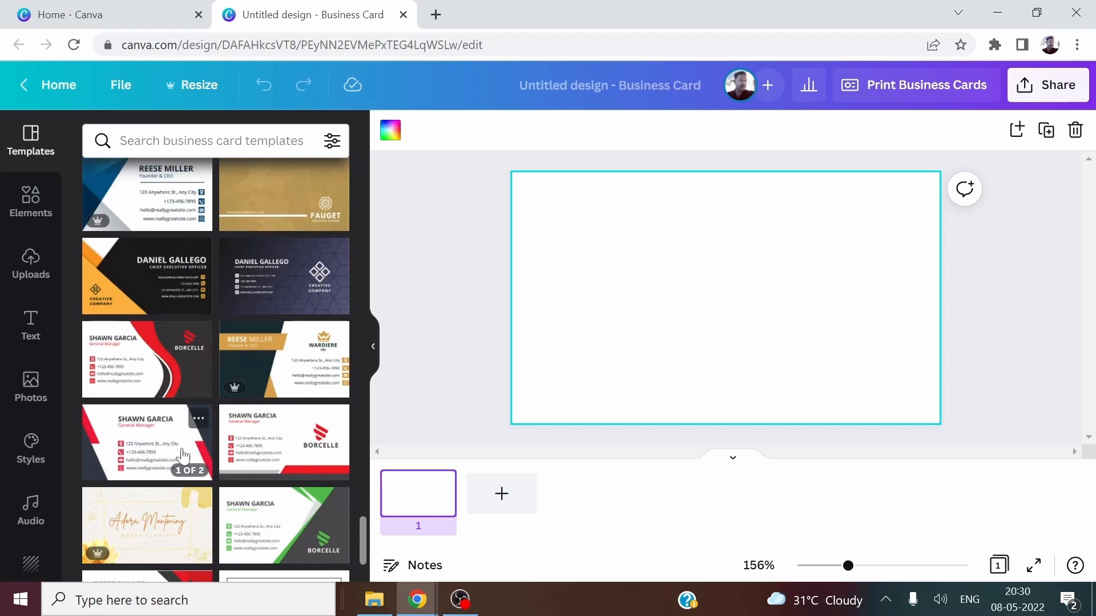
{"action": "scroll", "coordinate": [182, 457], "scroll_direction": "down", "scroll_amount": 3}
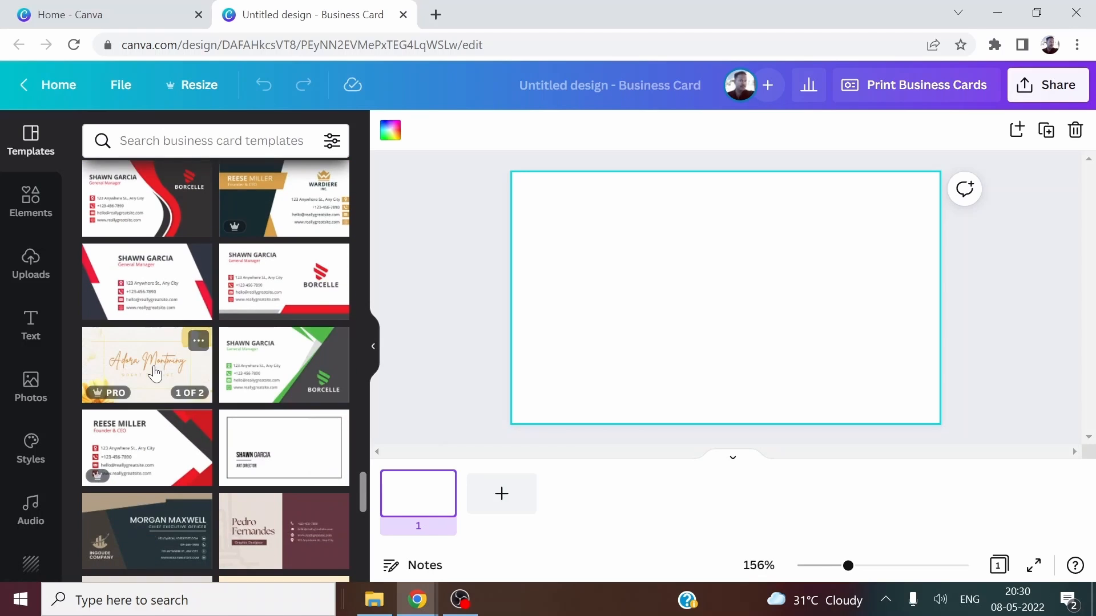
{"action": "scroll", "coordinate": [154, 374], "scroll_direction": "down", "scroll_amount": 3}
{"action": "scroll", "coordinate": [173, 520], "scroll_direction": "down", "scroll_amount": 2}
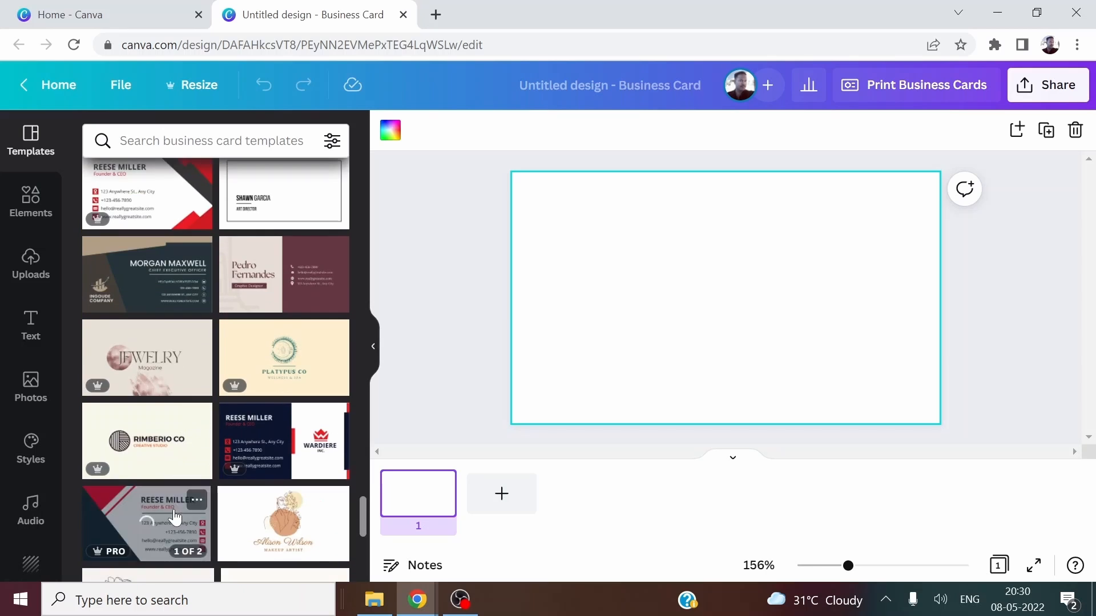
{"action": "scroll", "coordinate": [174, 514], "scroll_direction": "down", "scroll_amount": 5}
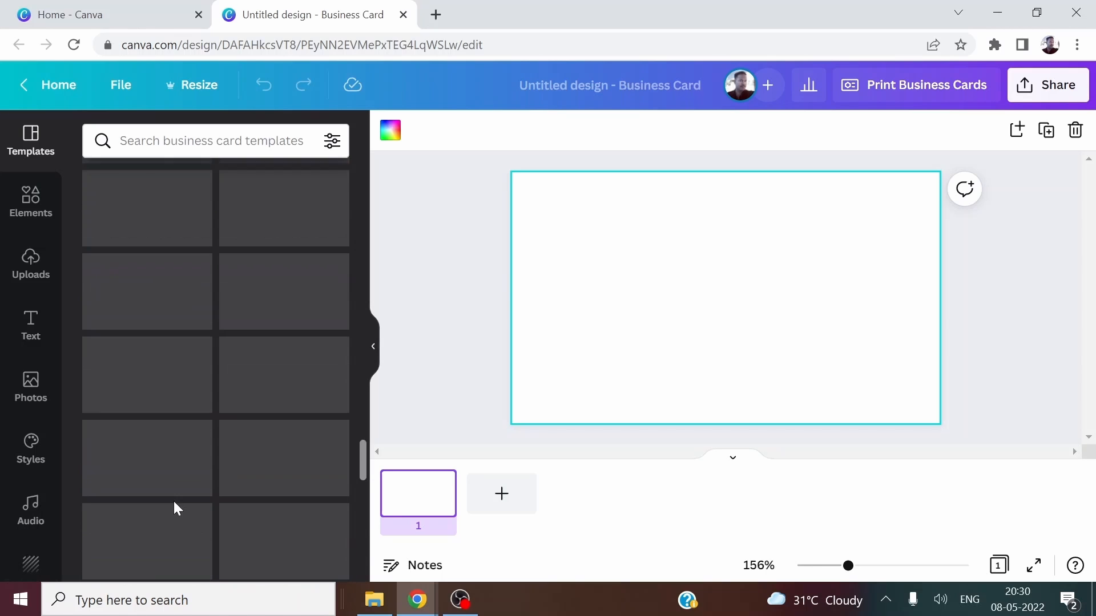
{"action": "scroll", "coordinate": [245, 454], "scroll_direction": "up", "scroll_amount": 4}
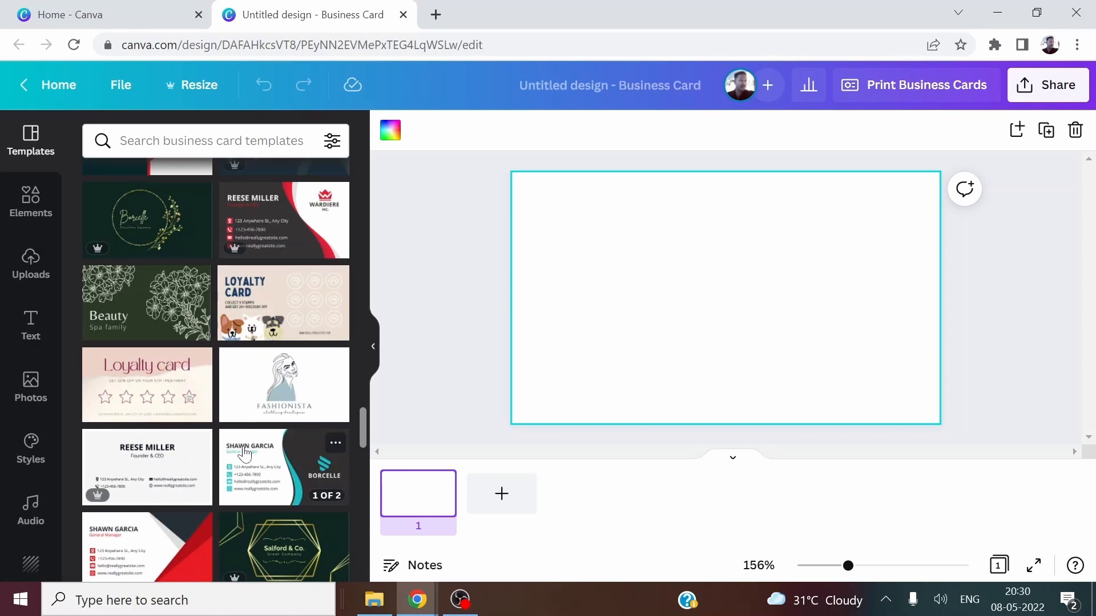
{"action": "scroll", "coordinate": [245, 454], "scroll_direction": "up", "scroll_amount": 5}
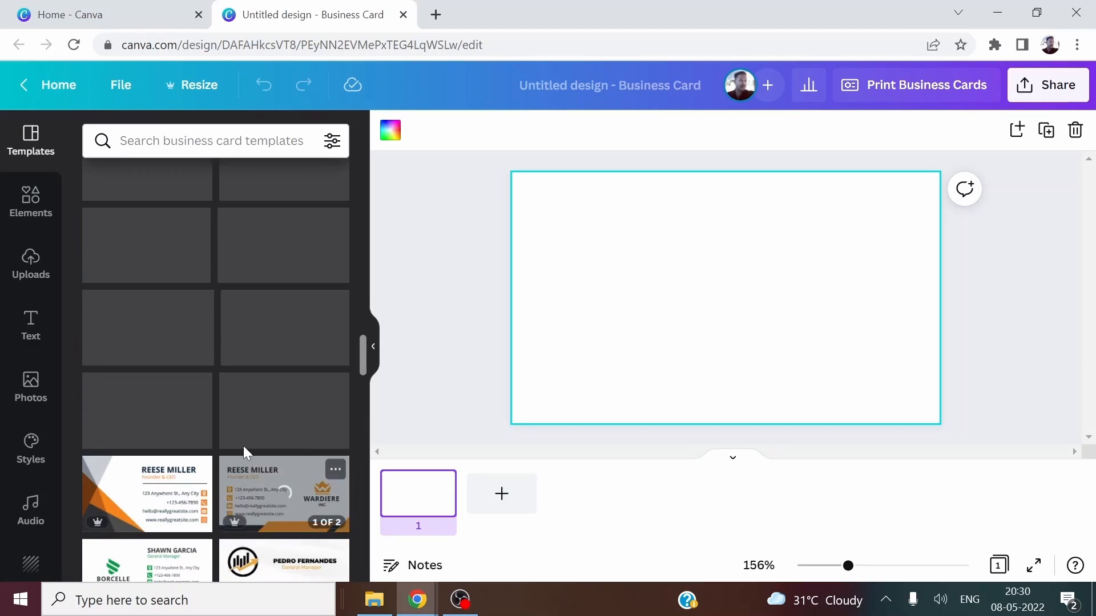
{"action": "scroll", "coordinate": [244, 451], "scroll_direction": "up", "scroll_amount": 4}
{"action": "scroll", "coordinate": [240, 453], "scroll_direction": "down", "scroll_amount": 2}
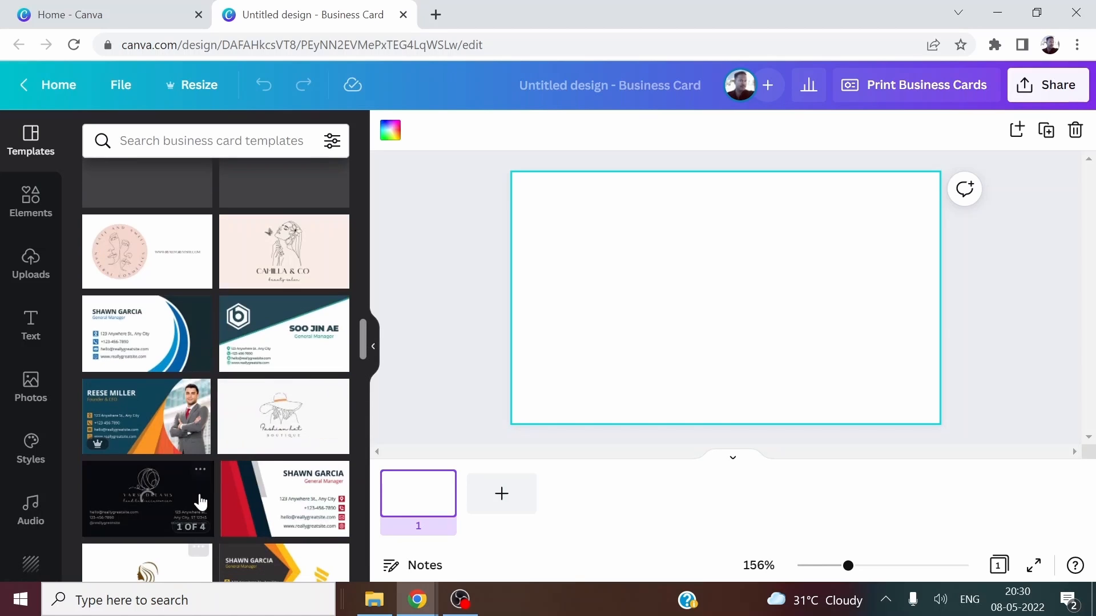
Apply the orange and navy corporate photo template and replace the REESE MILLER heading with the new name.
{"action": "left_click", "coordinate": [189, 445]}
{"action": "left_click", "coordinate": [157, 348]}
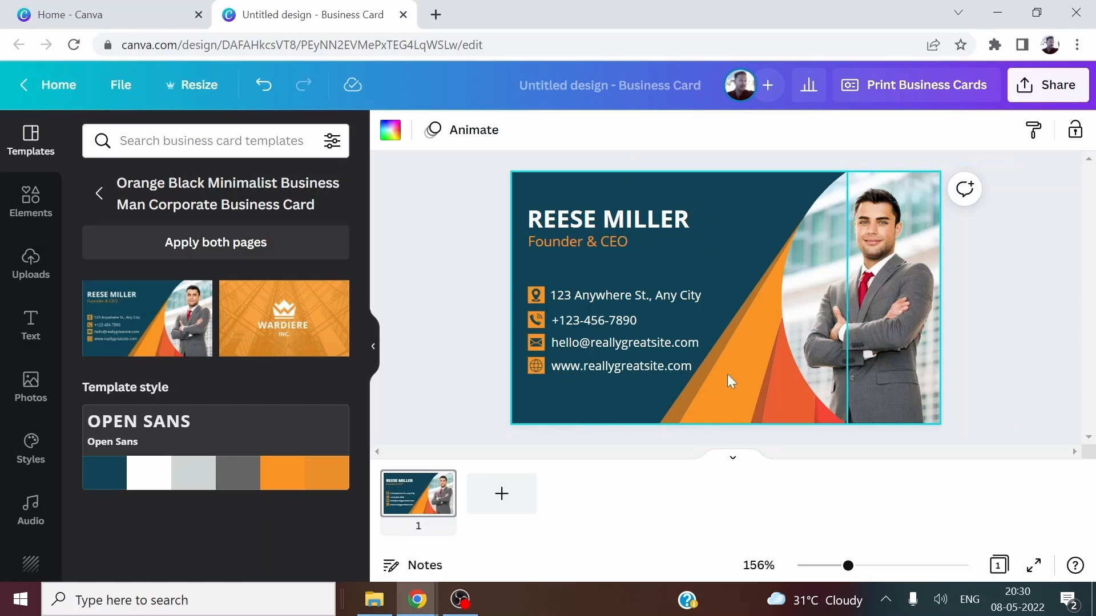
{"action": "left_click", "coordinate": [589, 235]}
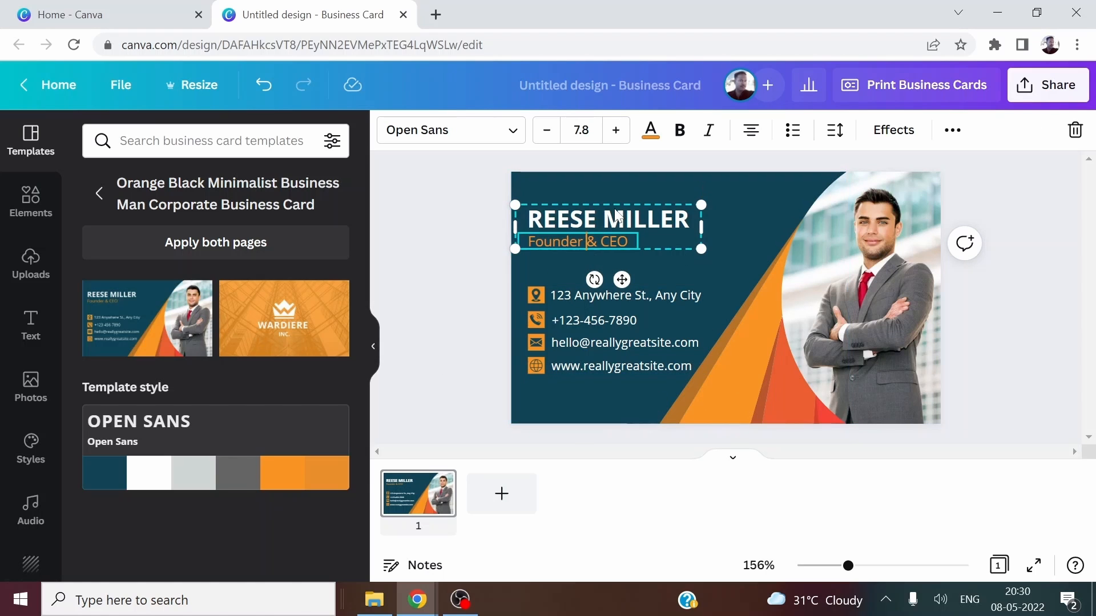
{"action": "double_click", "coordinate": [585, 219]}
{"action": "key", "text": "Delete"}
{"action": "key", "text": "Delete"}
{"action": "key", "text": "Delete"}
{"action": "key", "text": "Delete"}
{"action": "key", "text": "Delete"}
{"action": "key", "text": "Delete"}
{"action": "key", "text": "Delete"}
{"action": "key", "text": "Delete"}
{"action": "key", "text": "Delete"}
{"action": "key", "text": "Delete"}
{"action": "key", "text": "Delete"}
{"action": "key", "text": "Delete"}
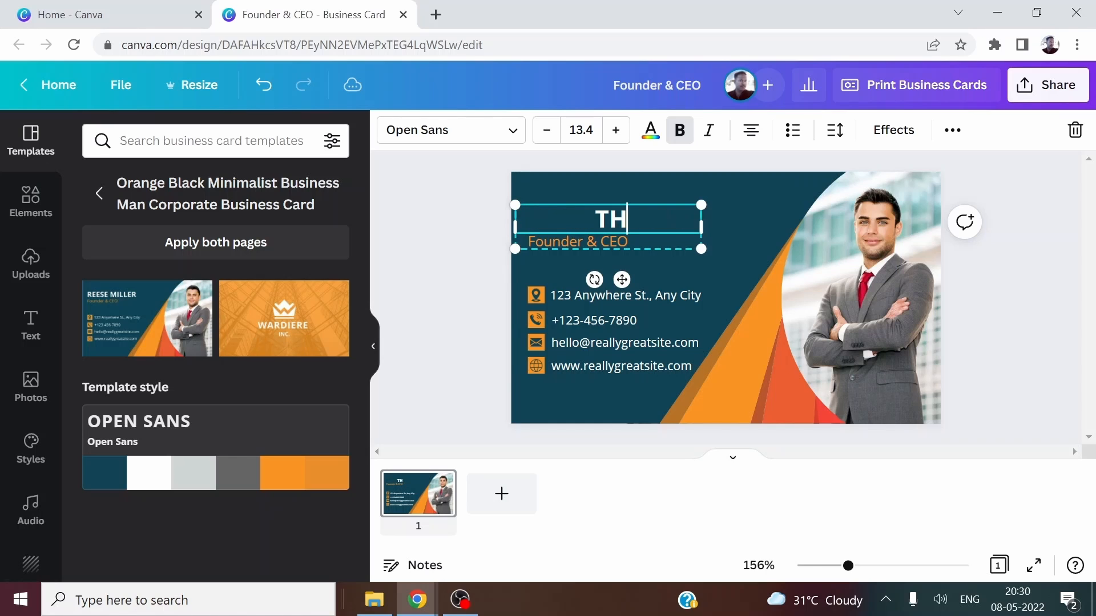
{"action": "type", "text": "THISIS"}
{"action": "key", "text": "BackSpace"}
{"action": "key", "text": "BackSpace"}
{"action": "key", "text": "BackSpace"}
{"action": "key", "text": "BackSpace"}
{"action": "key", "text": "BackSpace"}
{"action": "type", "text": "ARVA"}
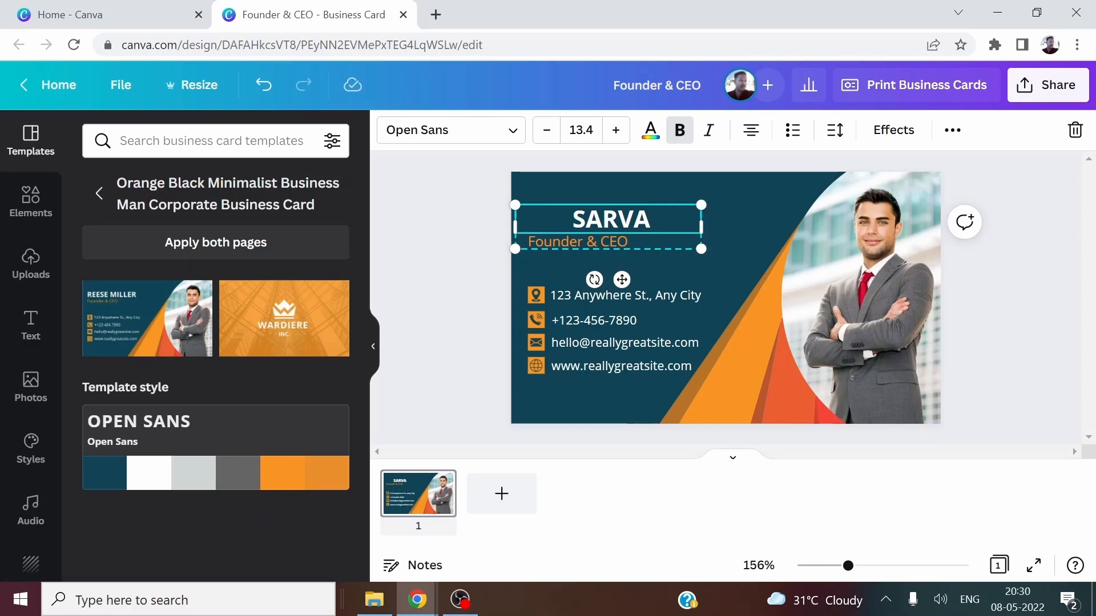
Replace the Founder & CEO title with MANAGING DIRECTOR.
{"action": "left_click", "coordinate": [620, 240]}
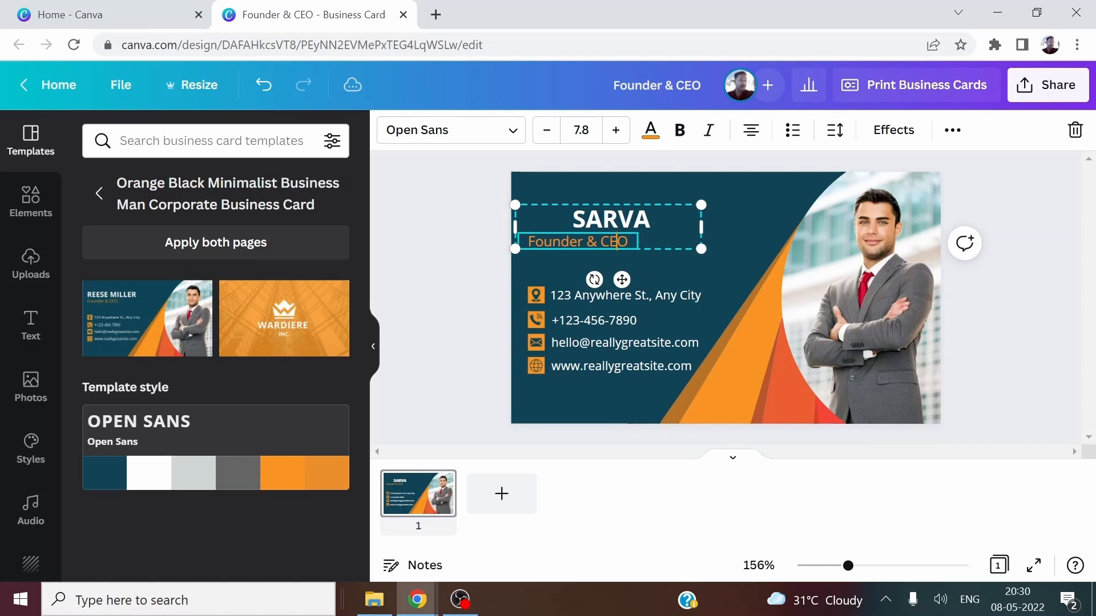
{"action": "key", "text": "ctrl+a"}
{"action": "key", "text": "BackSpace"}
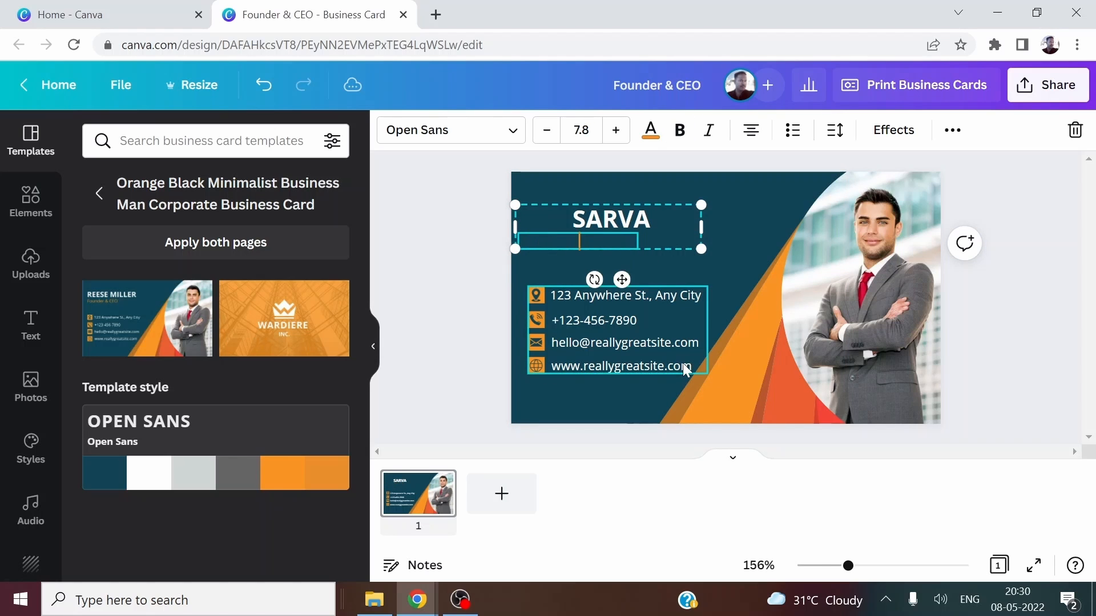
{"action": "type", "text": "MANAGIND DIRECTOR"}
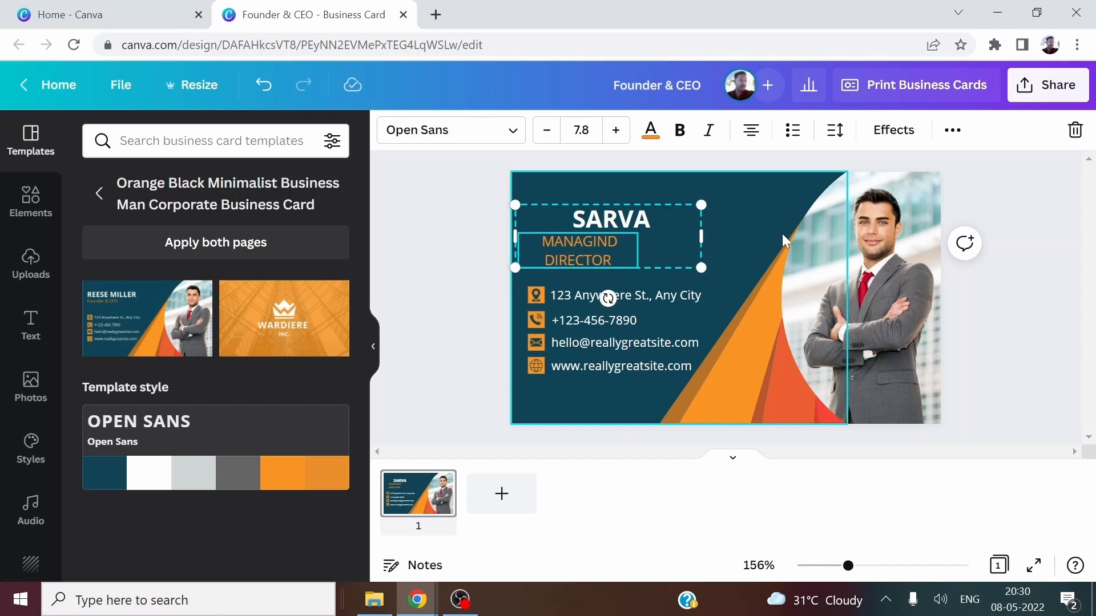
{"action": "left_click", "coordinate": [715, 249]}
{"action": "left_click", "coordinate": [608, 259]}
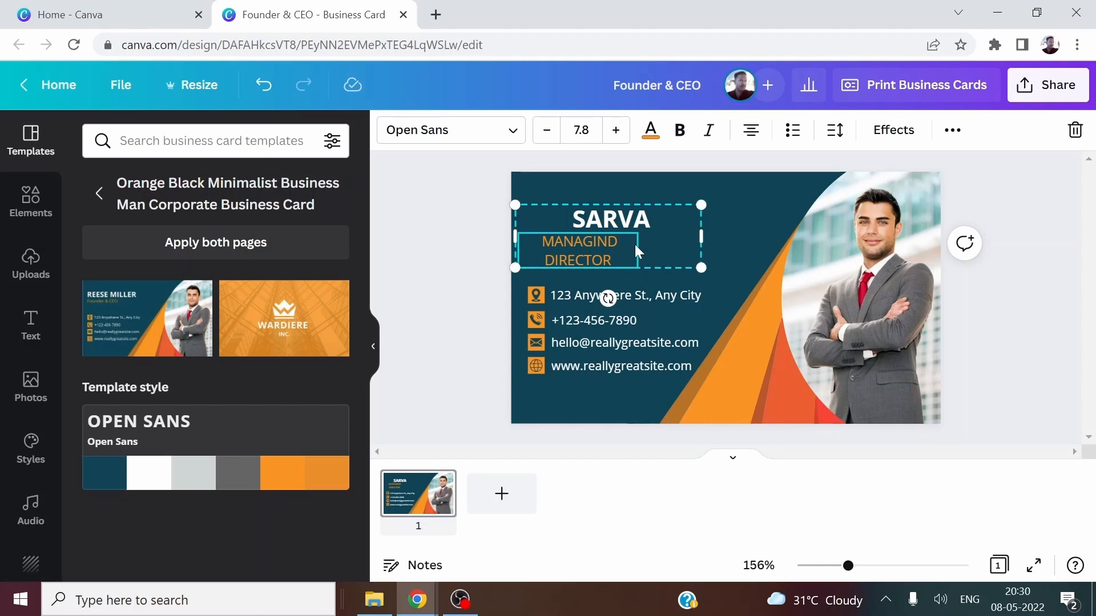
Widen the name text box and move the name-and-title group up near the top edge.
{"action": "left_click", "coordinate": [631, 221]}
{"action": "left_click_drag", "start_coordinate": [702, 234], "coordinate": [757, 235]}
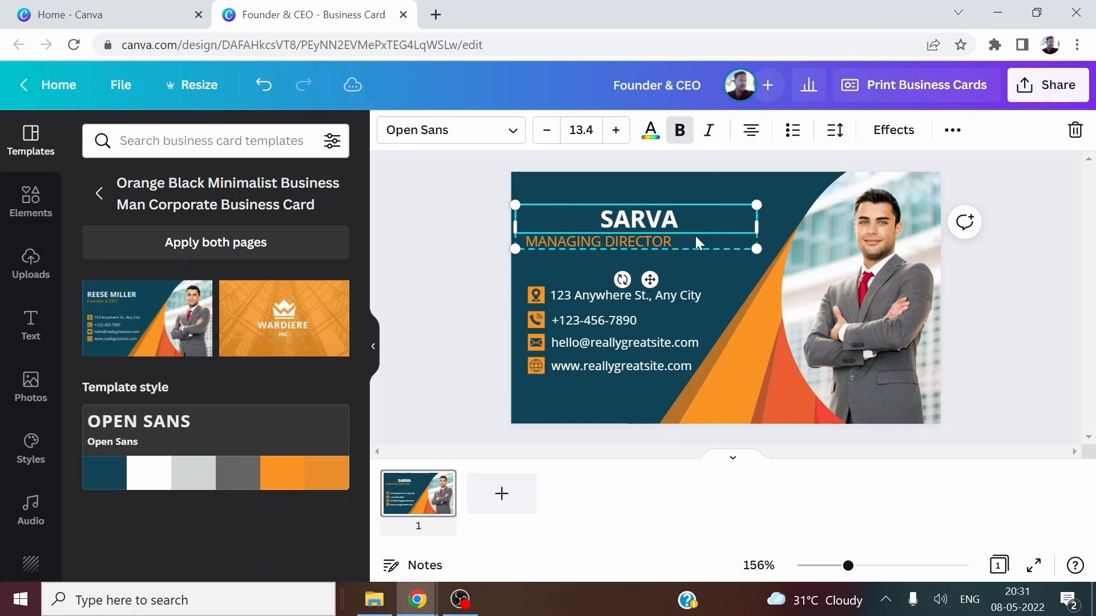
{"action": "left_click", "coordinate": [659, 195]}
{"action": "left_click", "coordinate": [594, 242]}
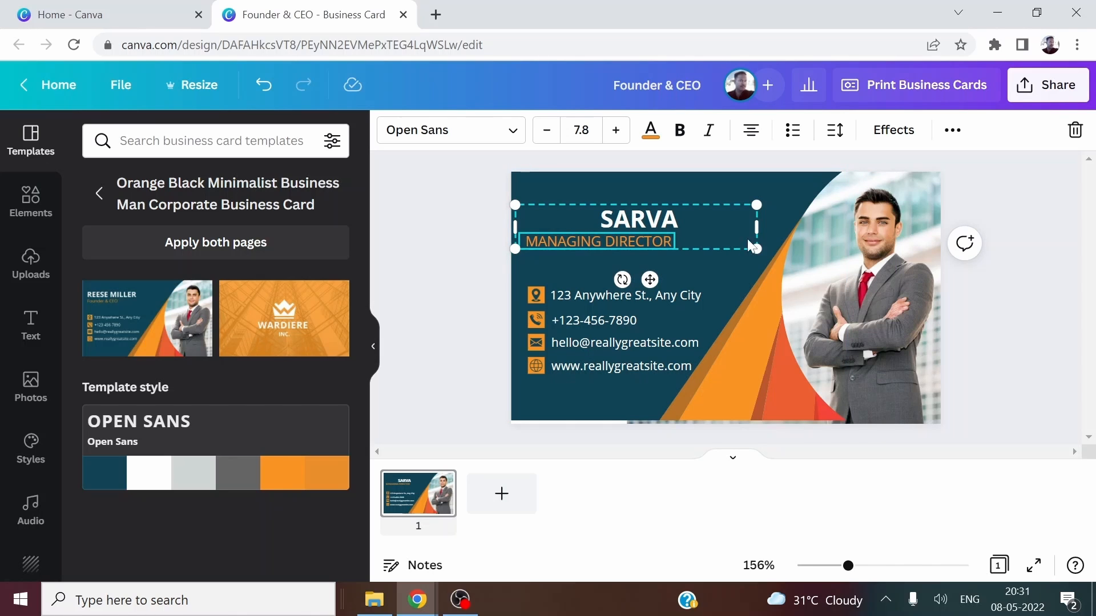
{"action": "left_click_drag", "start_coordinate": [656, 244], "coordinate": [657, 217]}
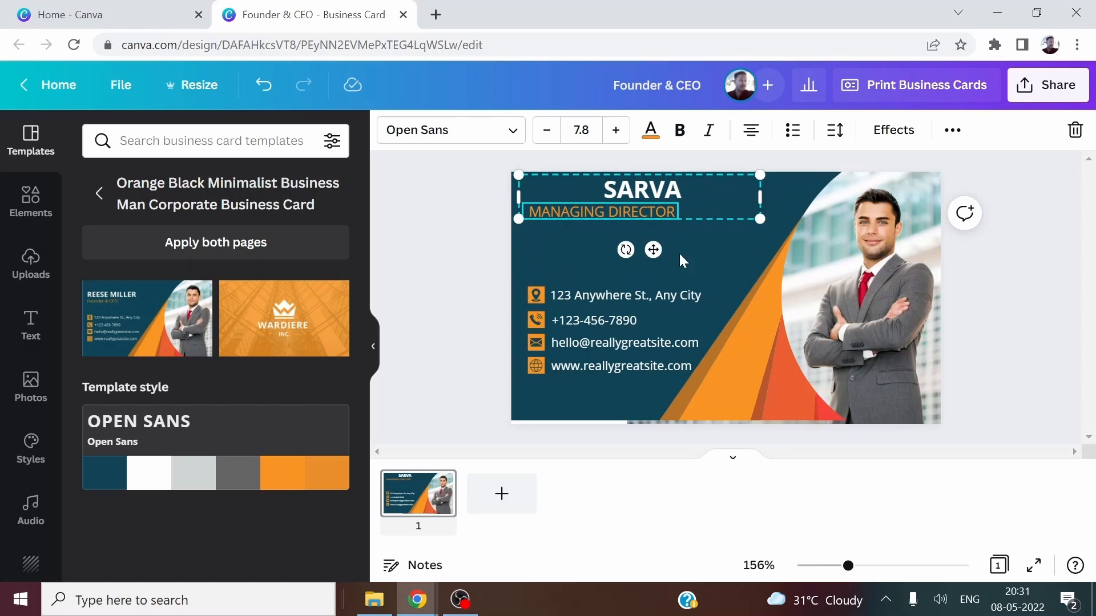
Replace the sample address line with the new street address.
{"action": "left_click", "coordinate": [594, 292]}
{"action": "key", "text": "Delete"}
{"action": "key", "text": "Delete"}
{"action": "key", "text": "Delete"}
{"action": "key", "text": "Delete"}
{"action": "key", "text": "Delete"}
{"action": "key", "text": "Delete"}
{"action": "key", "text": "Delete"}
{"action": "key", "text": "Delete"}
{"action": "key", "text": "Delete"}
{"action": "key", "text": "Delete"}
{"action": "key", "text": "Delete"}
{"action": "key", "text": "Delete"}
{"action": "key", "text": "Delete"}
{"action": "key", "text": "Delete"}
{"action": "key", "text": "Delete"}
{"action": "key", "text": "Delete"}
{"action": "key", "text": "Delete"}
{"action": "key", "text": "Delete"}
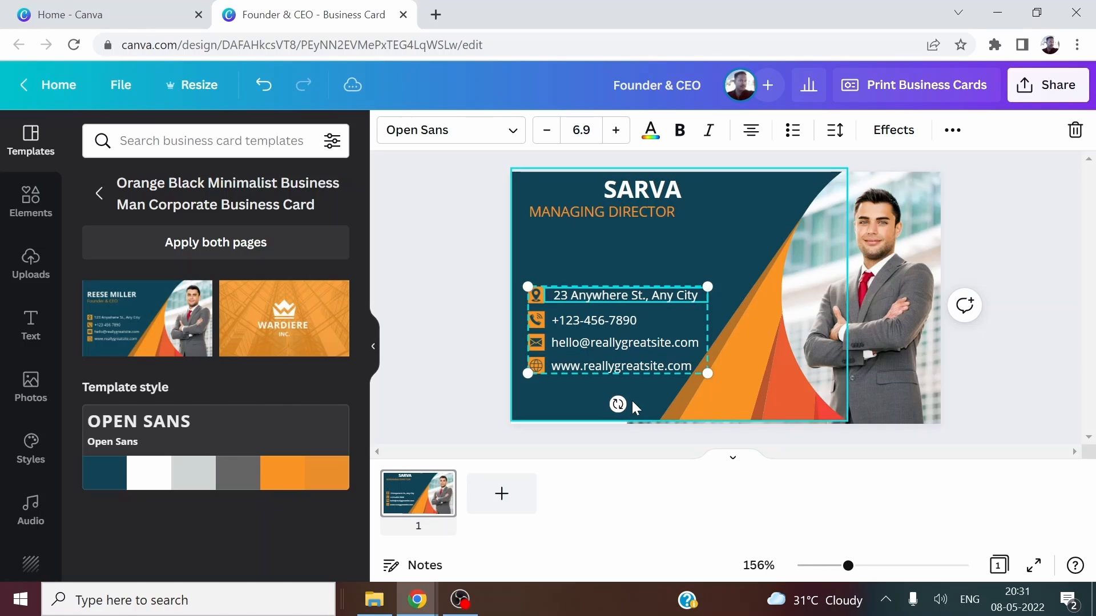
{"action": "key", "text": "Delete"}
{"action": "key", "text": "Delete"}
{"action": "key", "text": "Delete"}
{"action": "key", "text": "Delete"}
{"action": "key", "text": "Delete"}
{"action": "key", "text": "Delete"}
{"action": "key", "text": "Delete"}
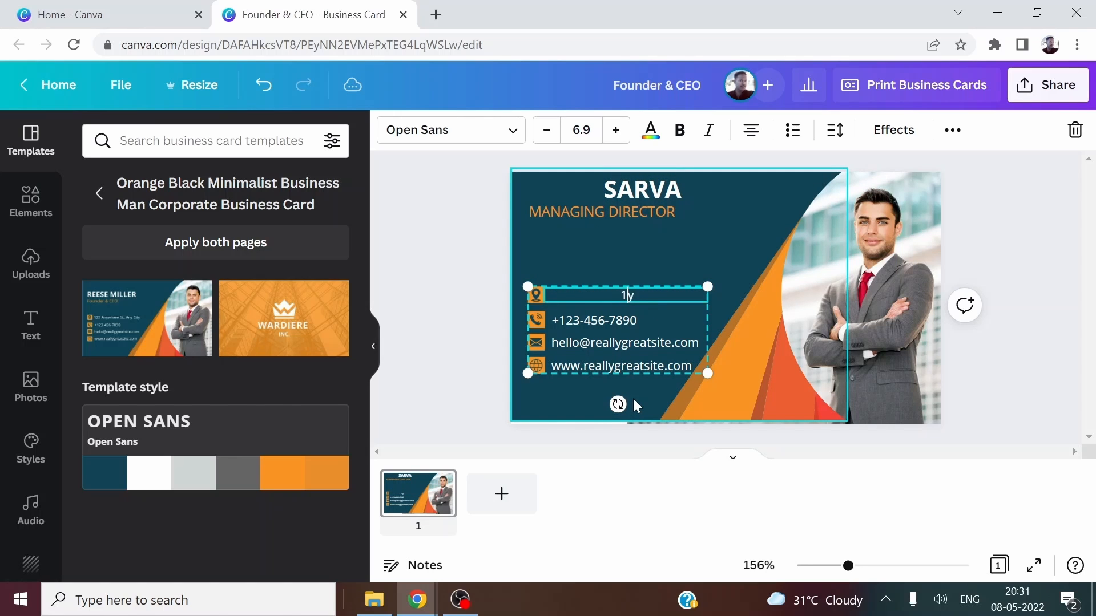
{"action": "type", "text": "123,"}
{"action": "key", "text": "Delete"}
{"action": "type", "text": "xys st, chennai, I"}
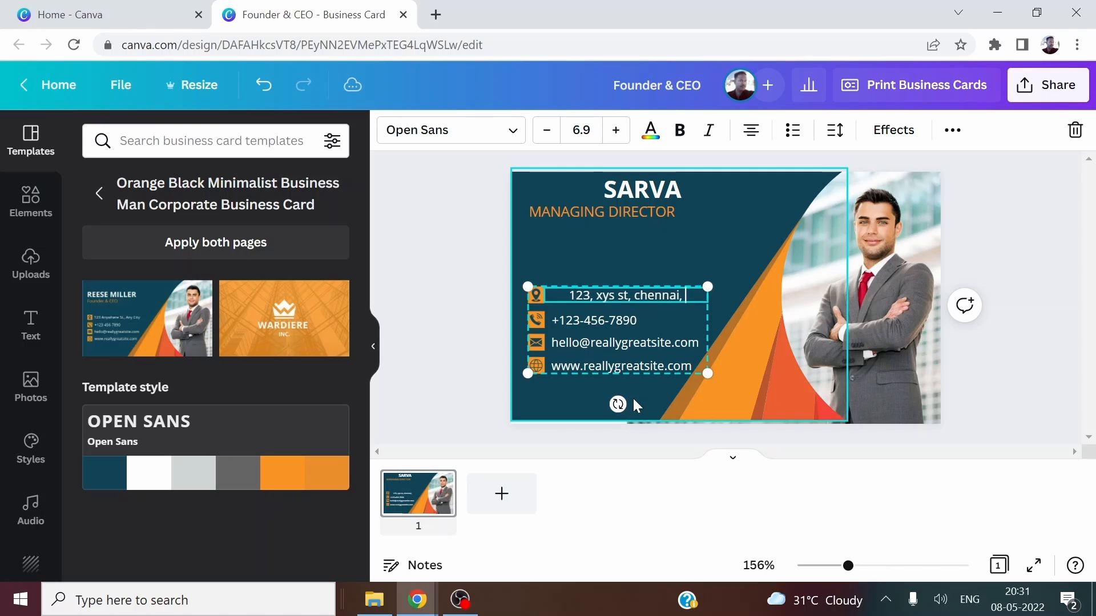
{"action": "type", "text": "ndia"}
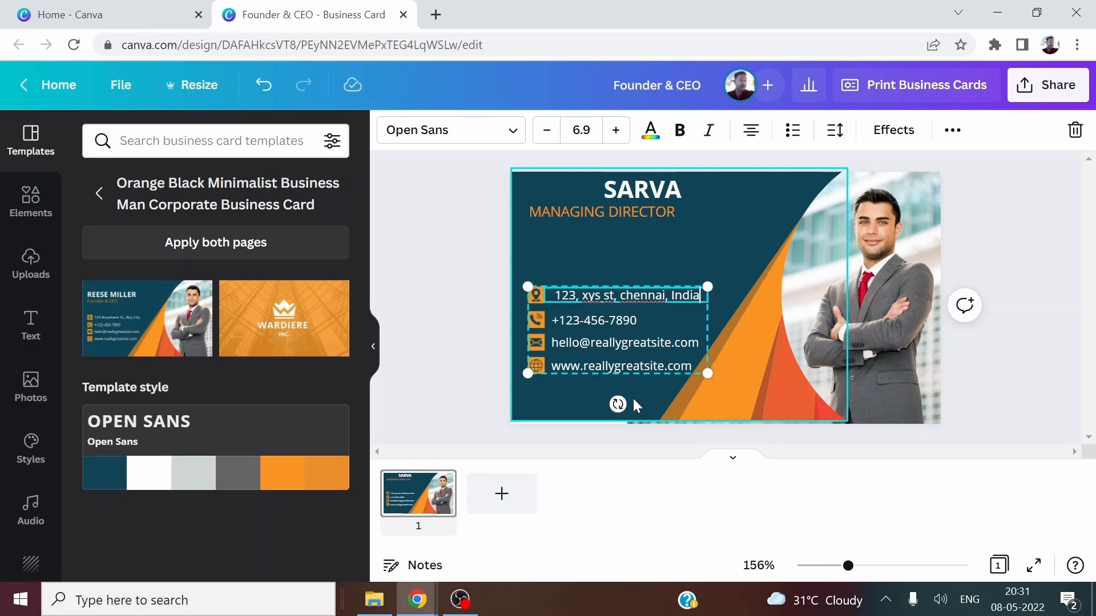
Replace the sample phone number and e-mail with the new contact's number and e-mail.
{"action": "left_click", "coordinate": [584, 319]}
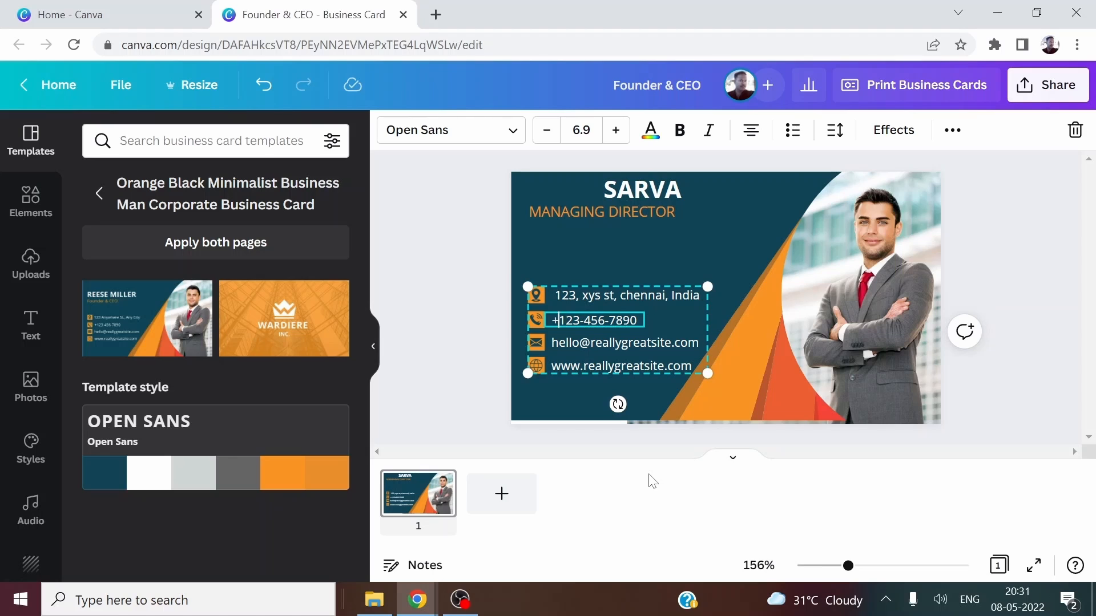
{"action": "type", "text": "91"}
{"action": "key", "text": "Delete"}
{"action": "key", "text": "Delete"}
{"action": "key", "text": "Delete"}
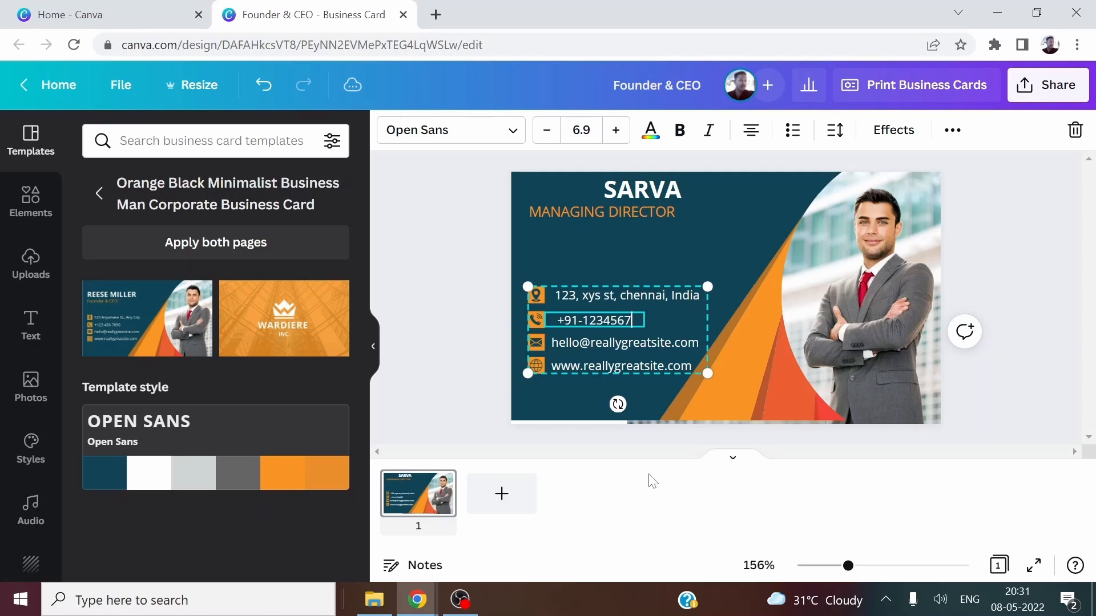
{"action": "type", "text": "890"}
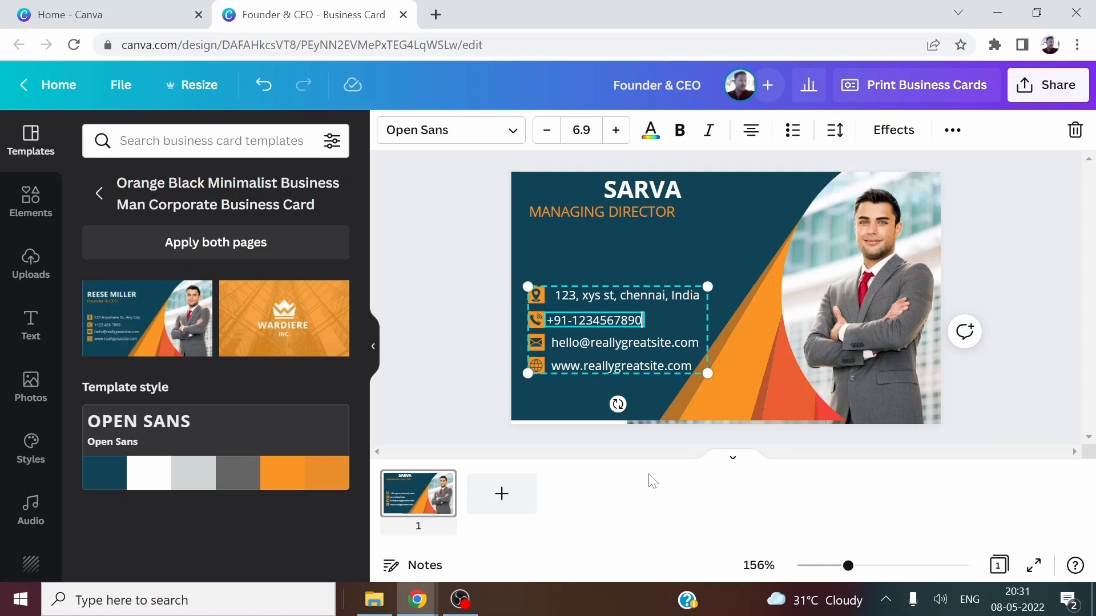
{"action": "left_click", "coordinate": [609, 346]}
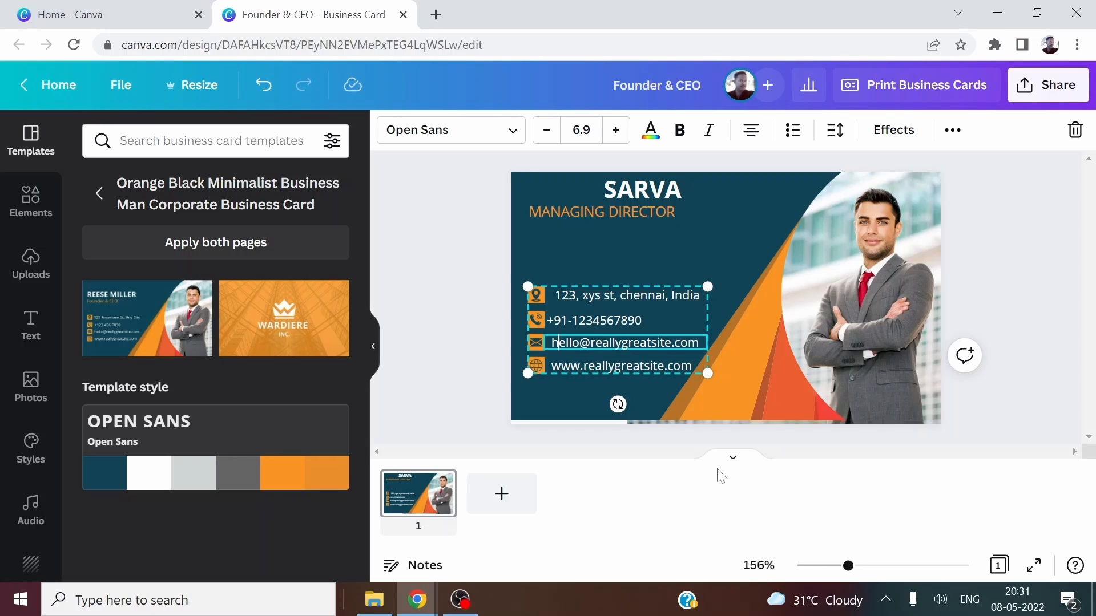
{"action": "key", "text": "Delete"}
{"action": "key", "text": "Delete"}
{"action": "key", "text": "Delete"}
{"action": "key", "text": "Delete"}
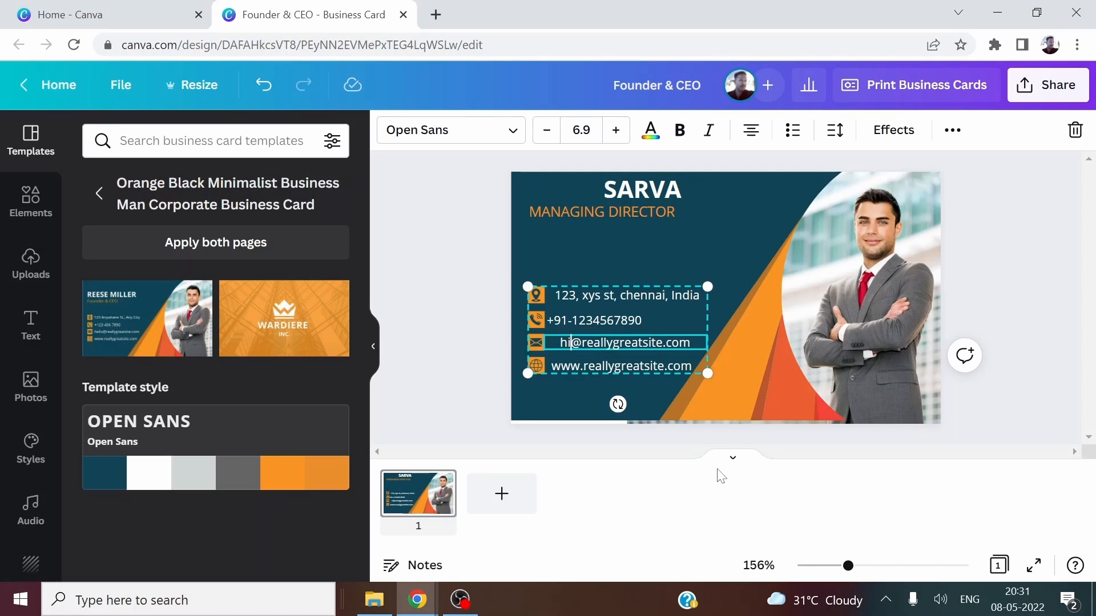
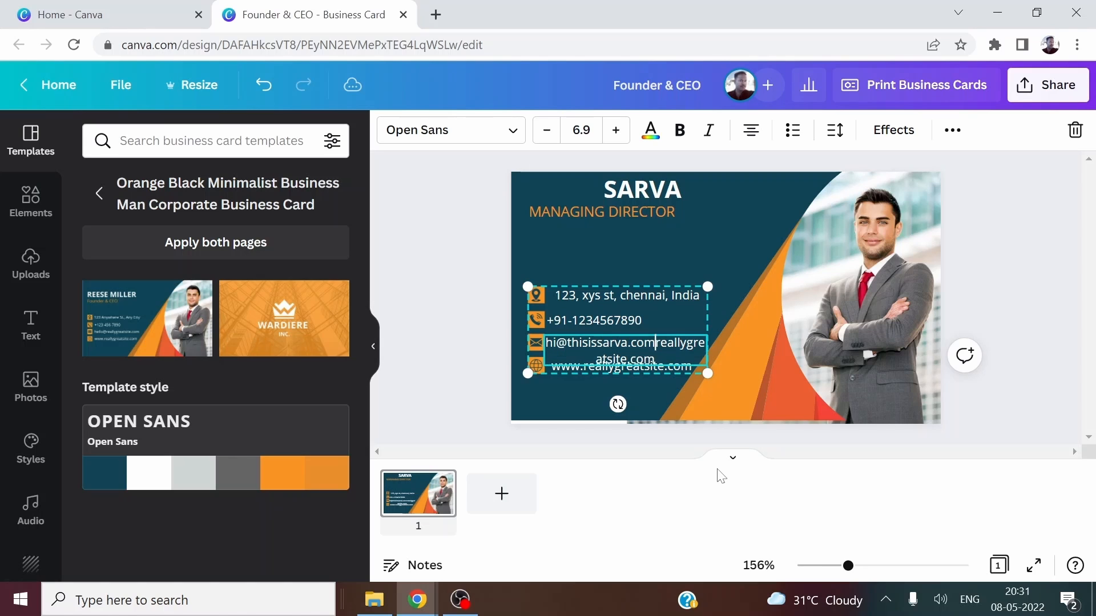
{"action": "key", "text": "Delete"}
{"action": "key", "text": "Delete"}
{"action": "key", "text": "Delete"}
{"action": "key", "text": "Delete"}
{"action": "key", "text": "Delete"}
{"action": "key", "text": "Delete"}
{"action": "key", "text": "Delete"}
{"action": "key", "text": "Delete"}
{"action": "key", "text": "Delete"}
{"action": "key", "text": "Delete"}
{"action": "key", "text": "Delete"}
{"action": "key", "text": "Delete"}
{"action": "key", "text": "Delete"}
{"action": "key", "text": "Delete"}
{"action": "key", "text": "Delete"}
{"action": "key", "text": "Delete"}
{"action": "key", "text": "Delete"}
{"action": "key", "text": "Delete"}
{"action": "key", "text": "Delete"}
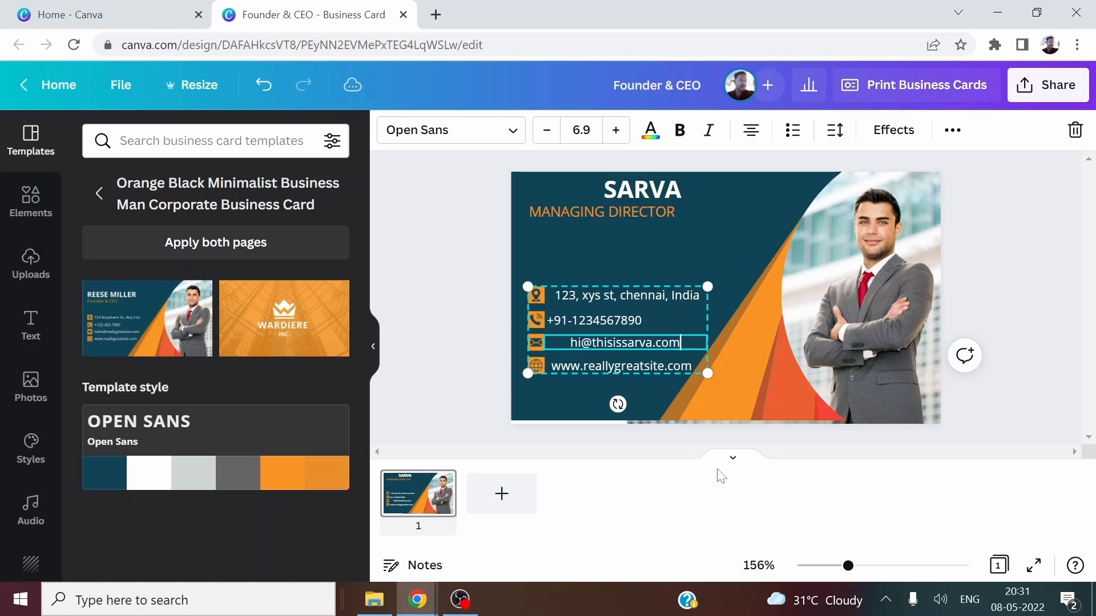
Update the website line to the new web address, then select the man's photo and show Uploads.
{"action": "left_click", "coordinate": [587, 370]}
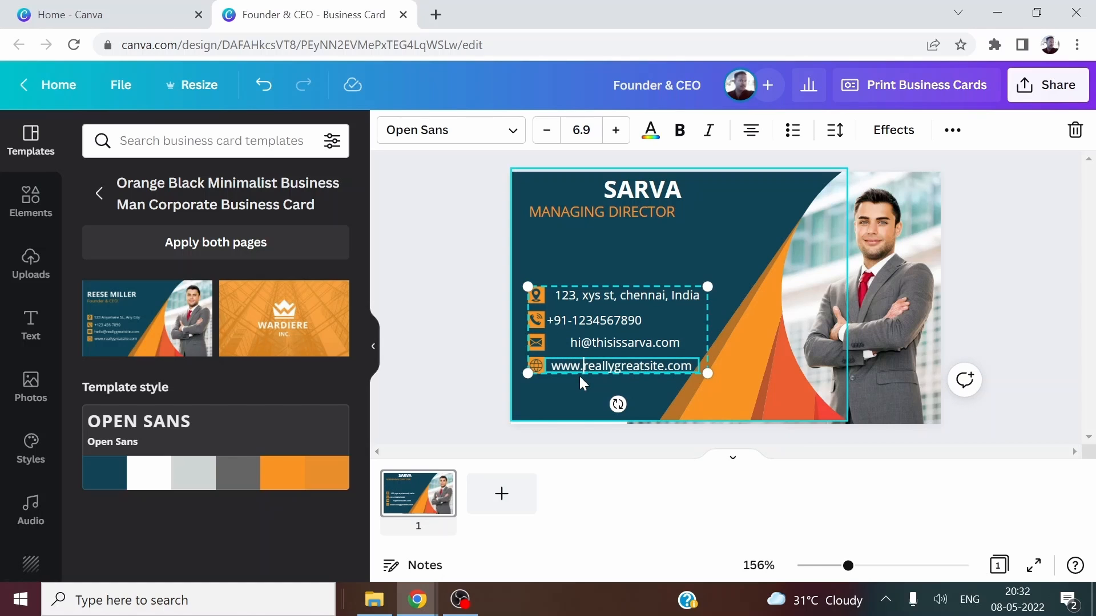
{"action": "type", "text": "thisissarva"}
{"action": "key", "text": "Delete"}
{"action": "key", "text": "Delete"}
{"action": "key", "text": "Delete"}
{"action": "key", "text": "Delete"}
{"action": "key", "text": "Delete"}
{"action": "key", "text": "Delete"}
{"action": "key", "text": "Delete"}
{"action": "key", "text": "Delete"}
{"action": "key", "text": "Delete"}
{"action": "key", "text": "Delete"}
{"action": "key", "text": "Delete"}
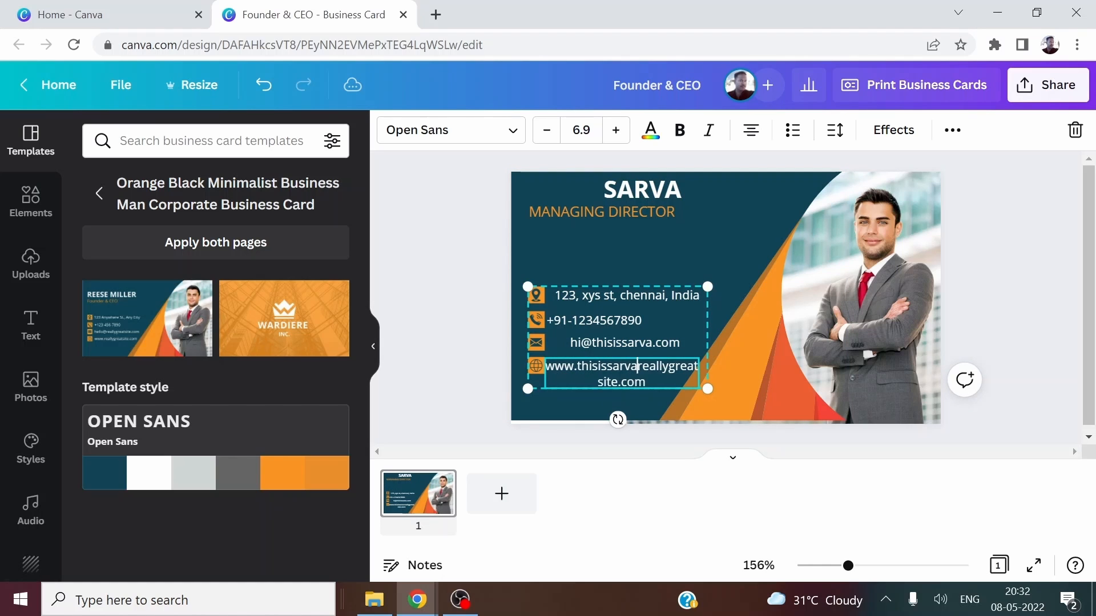
{"action": "key", "text": "Delete"}
{"action": "key", "text": "Delete"}
{"action": "key", "text": "Delete"}
{"action": "key", "text": "Delete"}
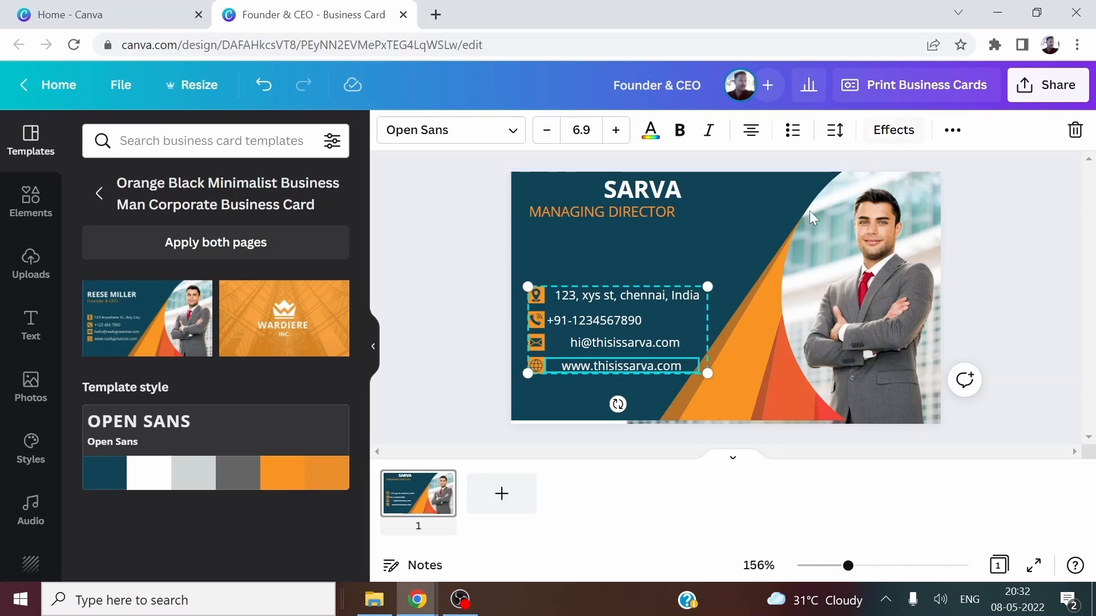
{"action": "left_click", "coordinate": [460, 239]}
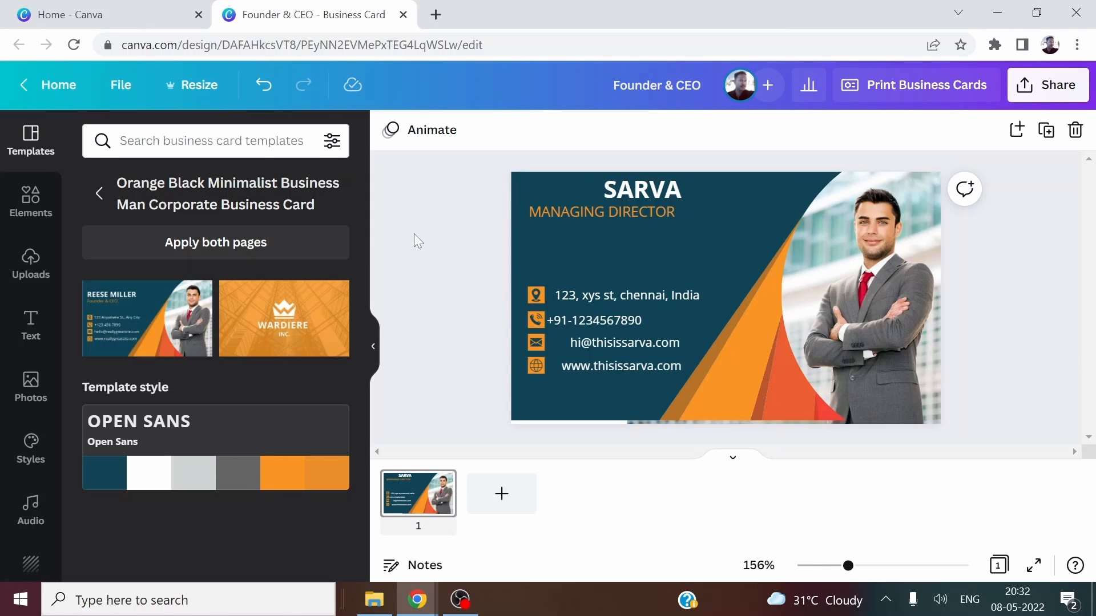
{"action": "left_click", "coordinate": [909, 272]}
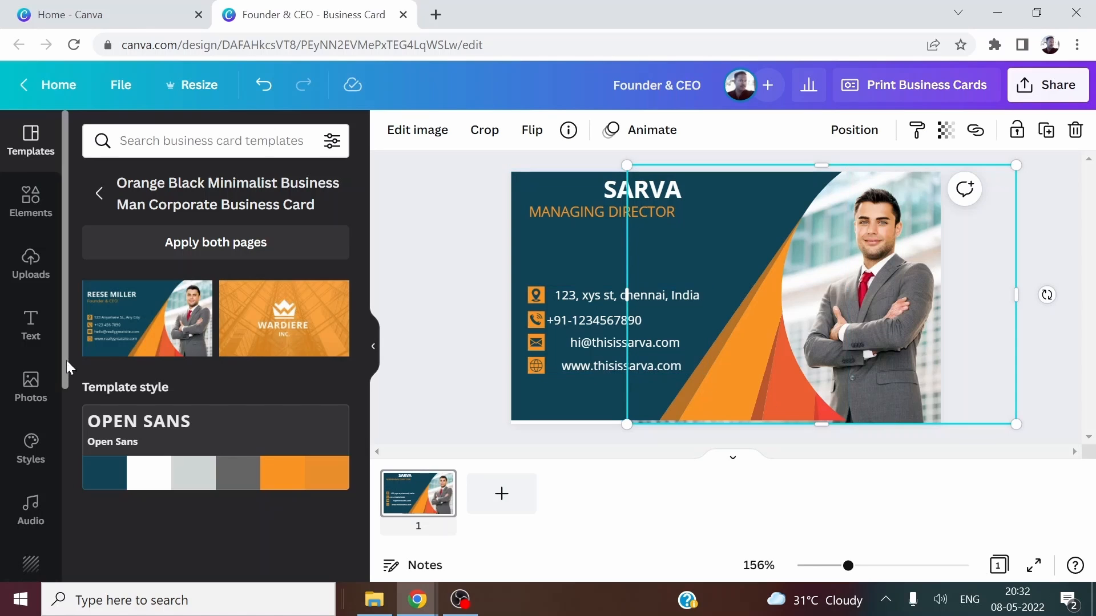
{"action": "left_click", "coordinate": [32, 276]}
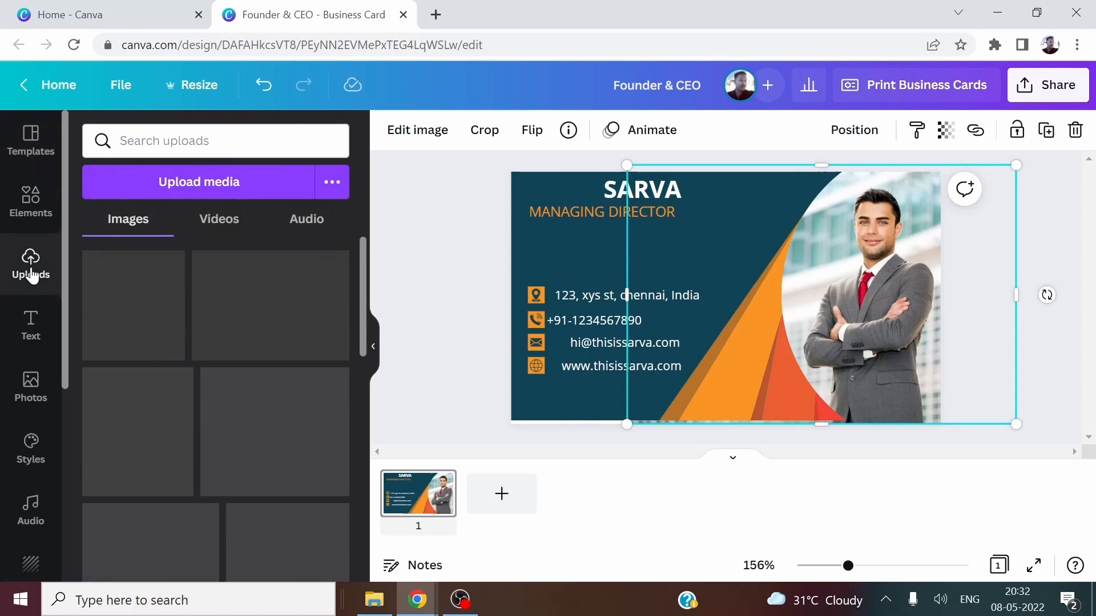
Browse Downloads and the Windows (C:) drive in the upload picker, then cancel without uploading.
{"action": "left_click", "coordinate": [207, 184]}
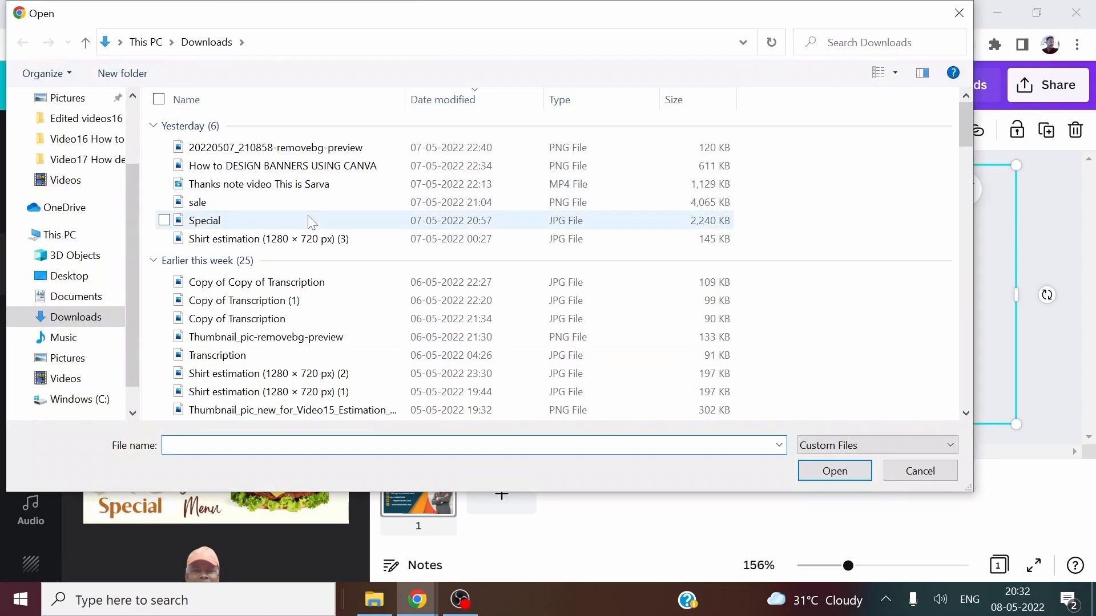
{"action": "scroll", "coordinate": [315, 301], "scroll_direction": "down", "scroll_amount": 2}
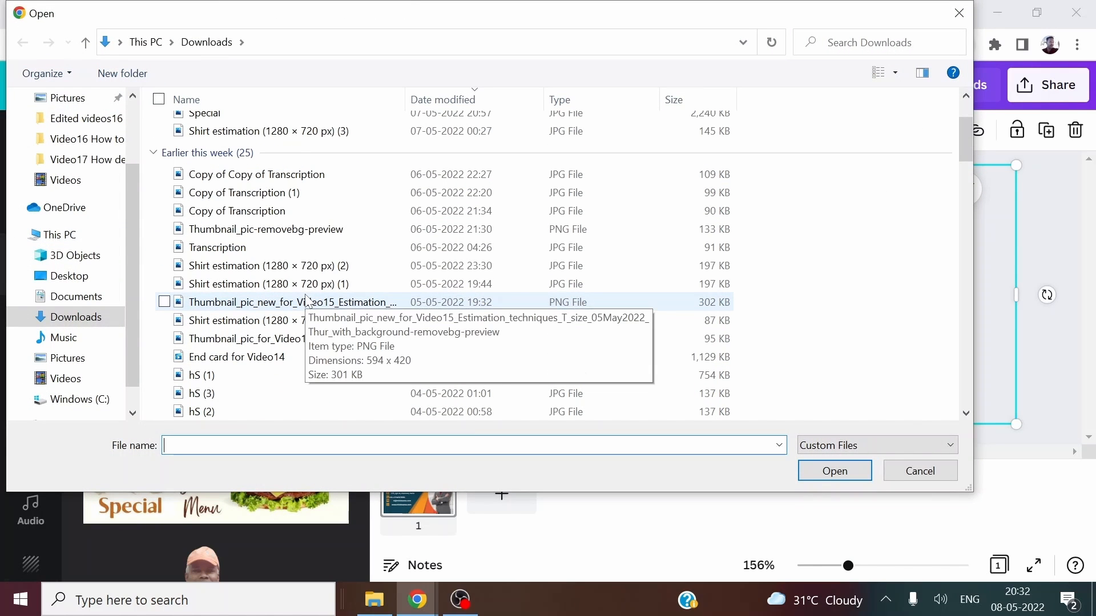
{"action": "scroll", "coordinate": [317, 339], "scroll_direction": "down", "scroll_amount": 7}
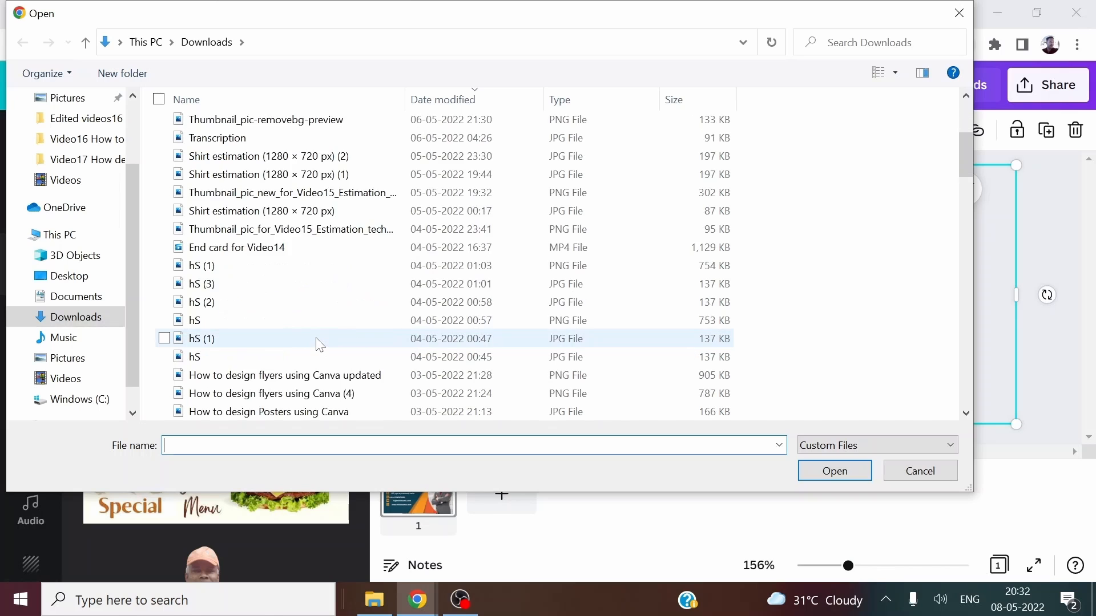
{"action": "scroll", "coordinate": [320, 344], "scroll_direction": "down", "scroll_amount": 7}
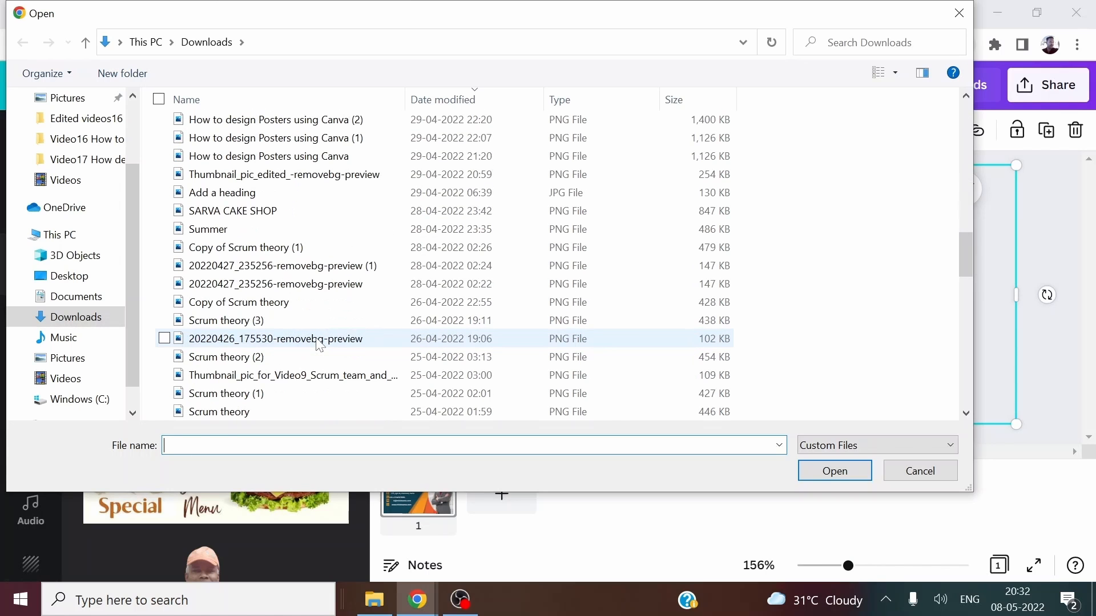
{"action": "left_click", "coordinate": [80, 399]}
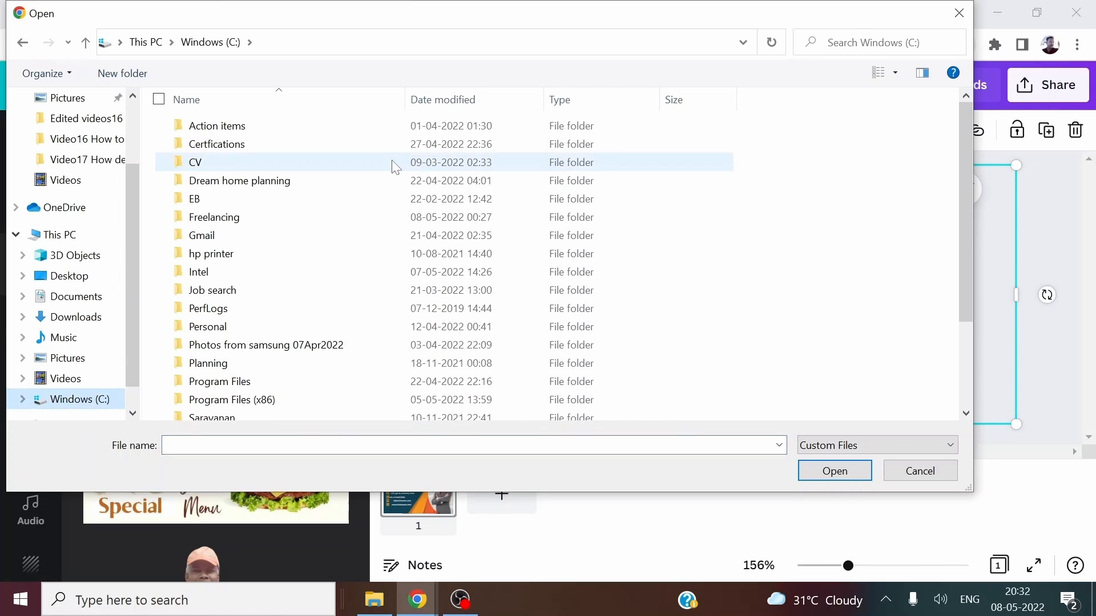
{"action": "left_click", "coordinate": [920, 471]}
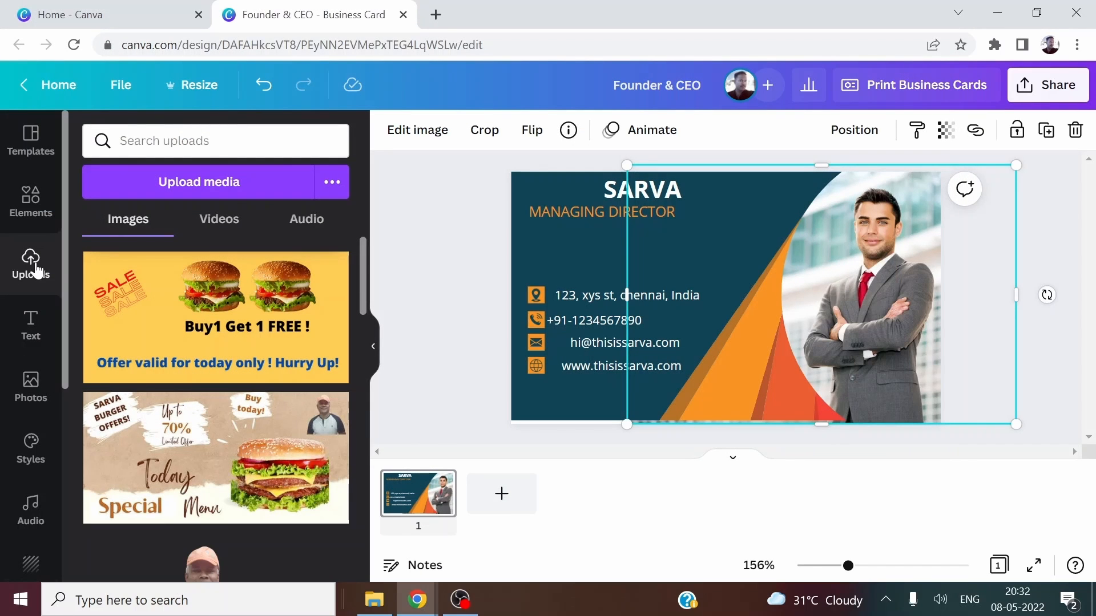
Find the cap-wearing portrait among the uploaded images and add it to the card.
{"action": "scroll", "coordinate": [125, 297], "scroll_direction": "down", "scroll_amount": 5}
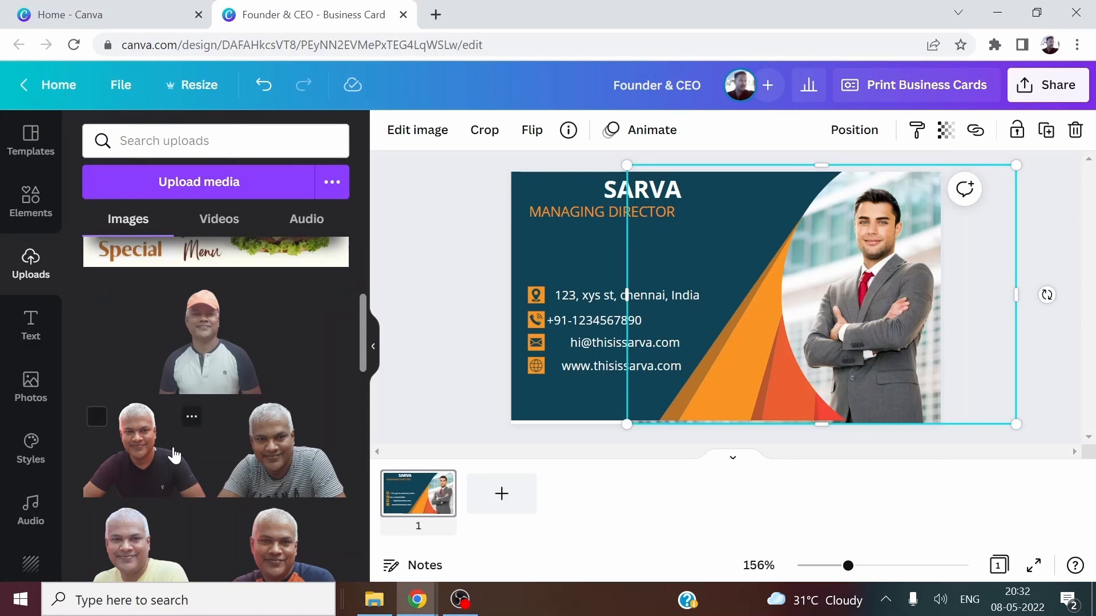
{"action": "scroll", "coordinate": [171, 455], "scroll_direction": "down", "scroll_amount": 5}
{"action": "scroll", "coordinate": [174, 455], "scroll_direction": "down", "scroll_amount": 5}
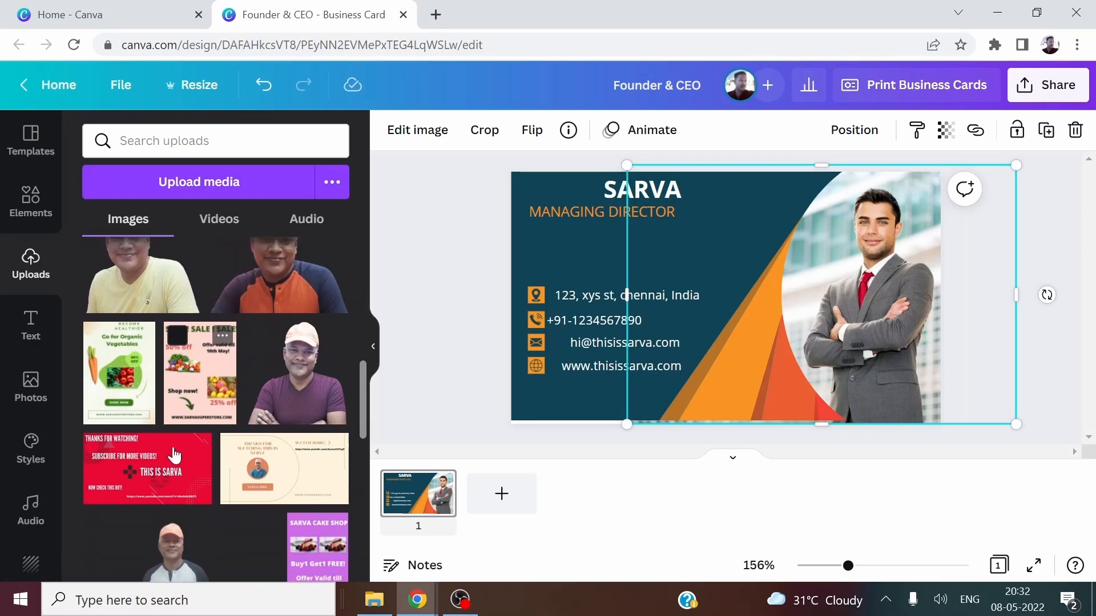
{"action": "scroll", "coordinate": [174, 454], "scroll_direction": "down", "scroll_amount": 3}
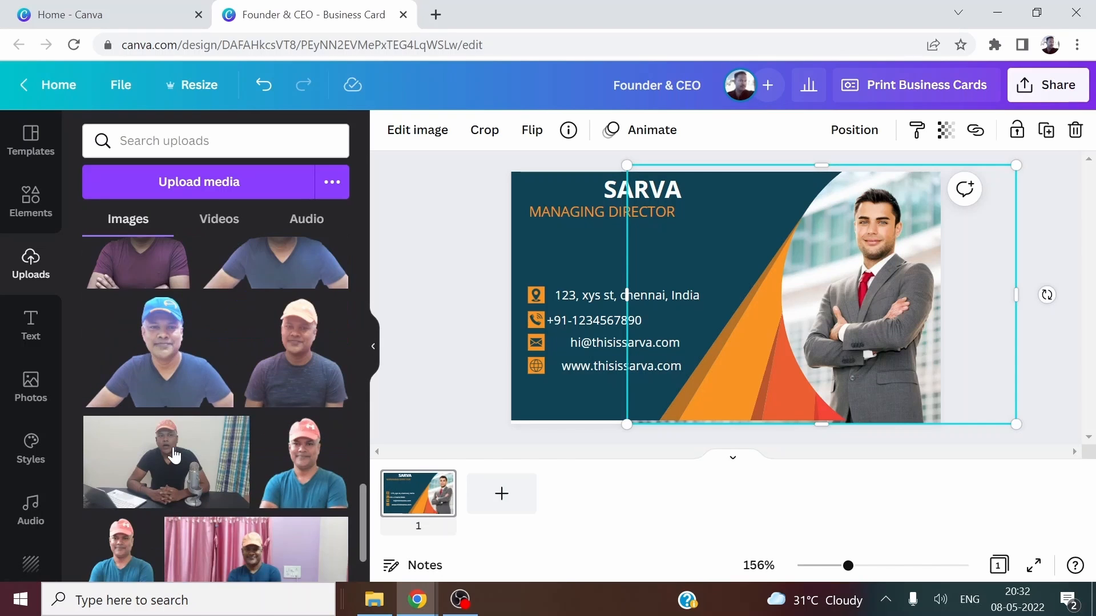
{"action": "scroll", "coordinate": [178, 476], "scroll_direction": "down", "scroll_amount": 2}
{"action": "scroll", "coordinate": [178, 476], "scroll_direction": "down", "scroll_amount": 1}
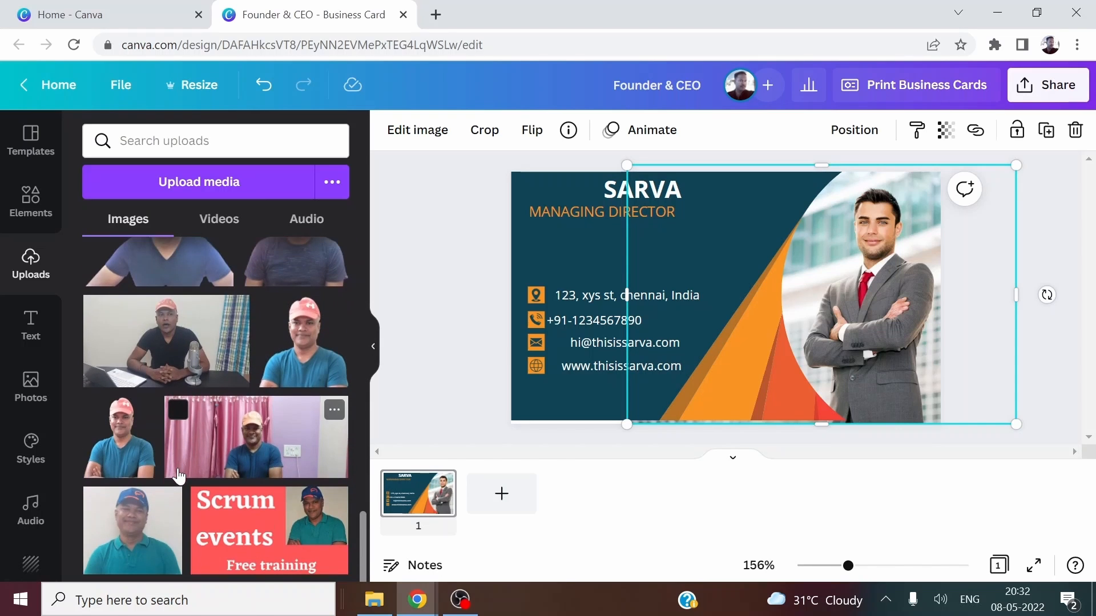
{"action": "scroll", "coordinate": [135, 465], "scroll_direction": "up", "scroll_amount": 10}
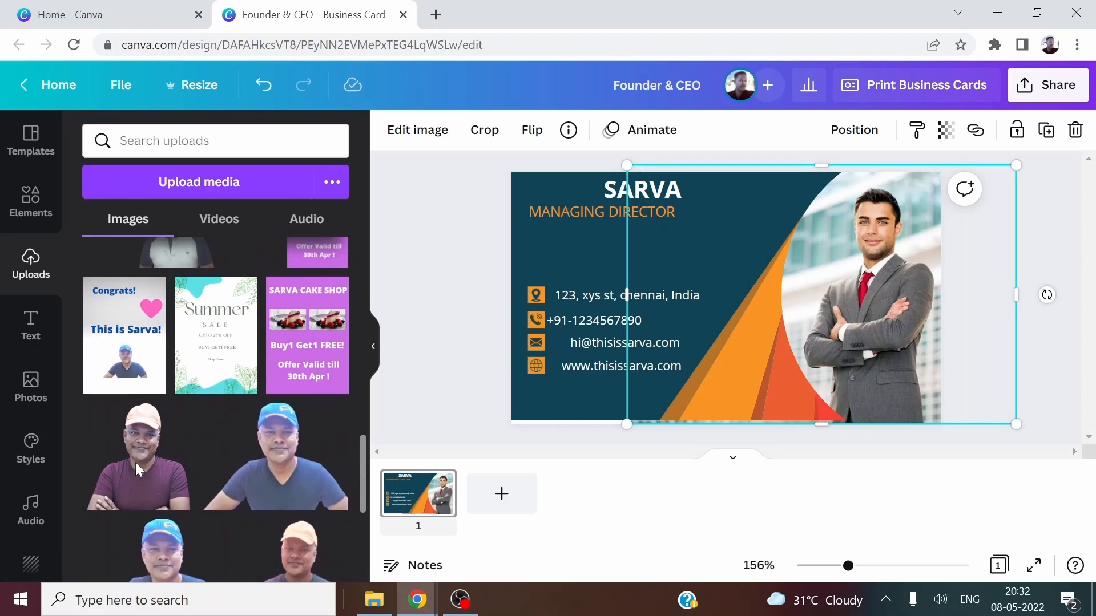
{"action": "scroll", "coordinate": [137, 468], "scroll_direction": "up", "scroll_amount": 10}
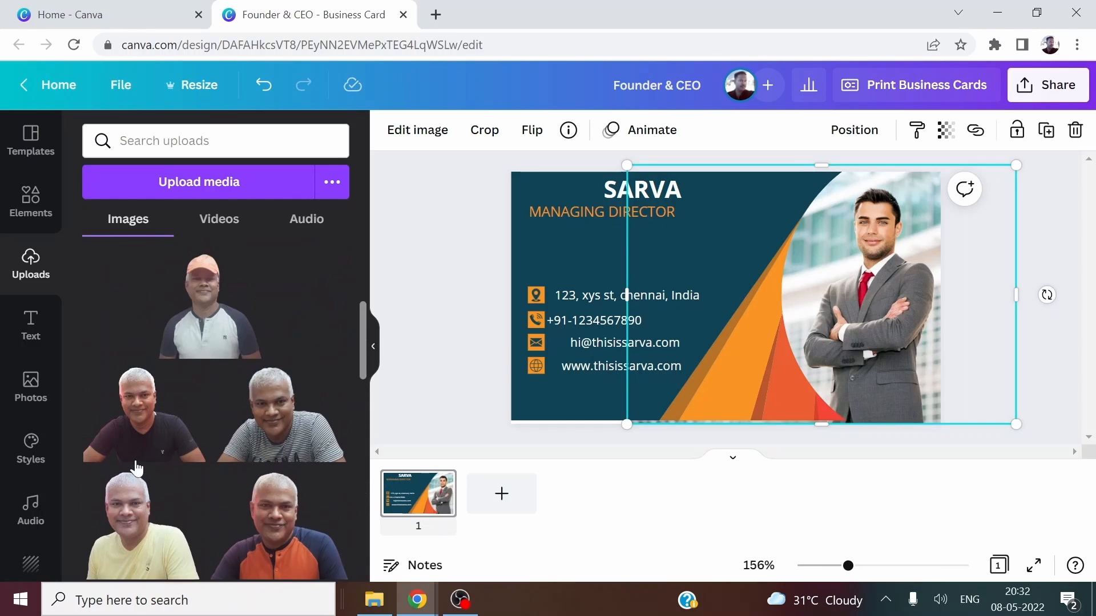
{"action": "scroll", "coordinate": [264, 423], "scroll_direction": "down", "scroll_amount": 3}
{"action": "scroll", "coordinate": [229, 411], "scroll_direction": "up", "scroll_amount": 6}
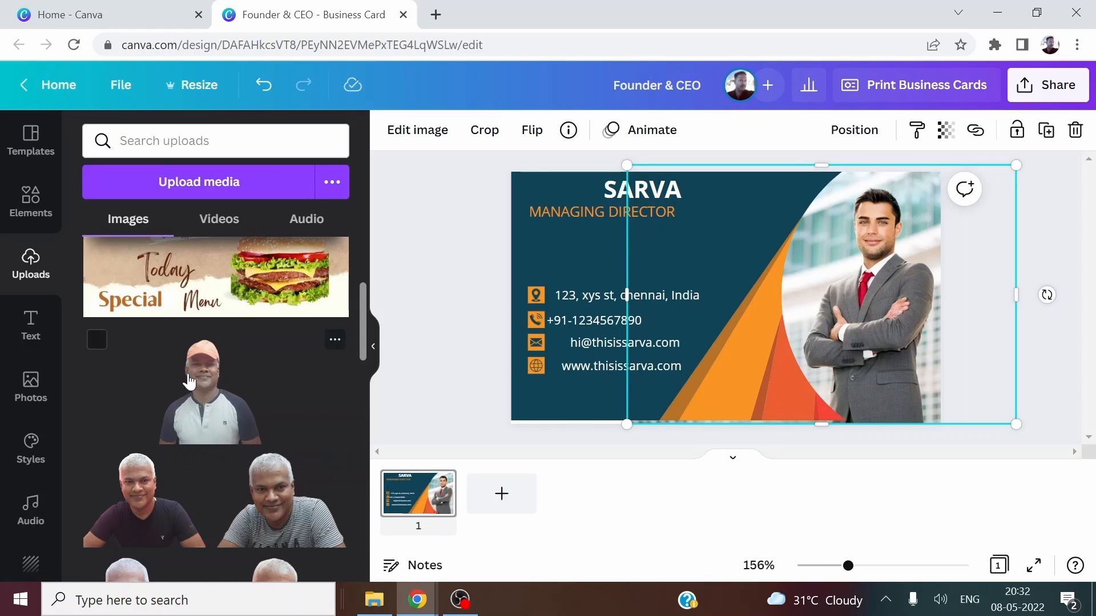
{"action": "left_click", "coordinate": [192, 396]}
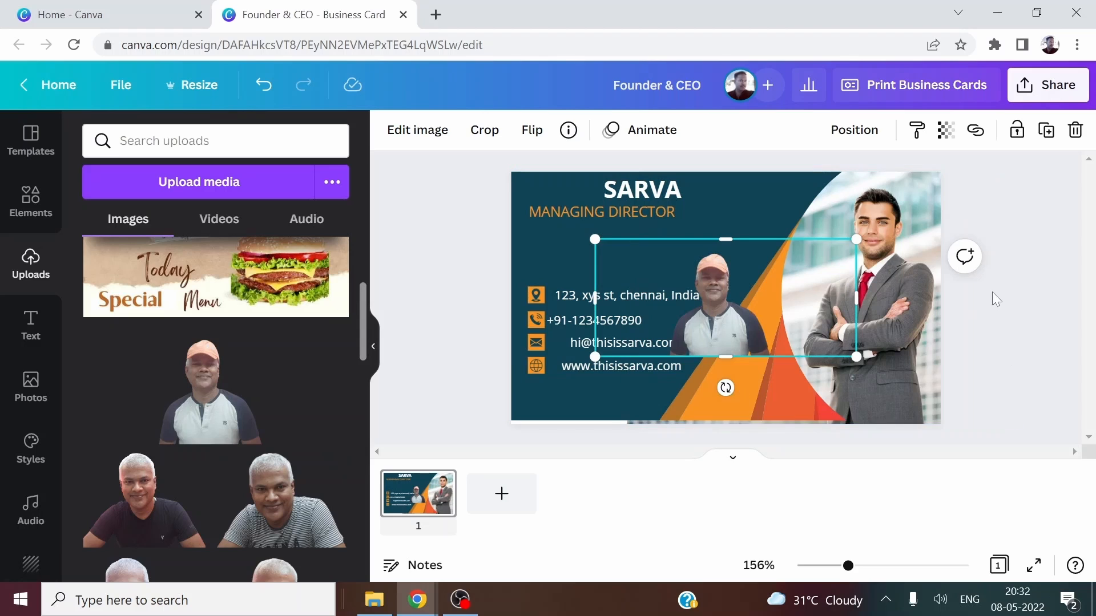
Delete the businessman photo and fit the cap portrait, about 2.5 by 3.5, into the right white area.
{"action": "left_click", "coordinate": [912, 234]}
{"action": "key", "text": "Delete"}
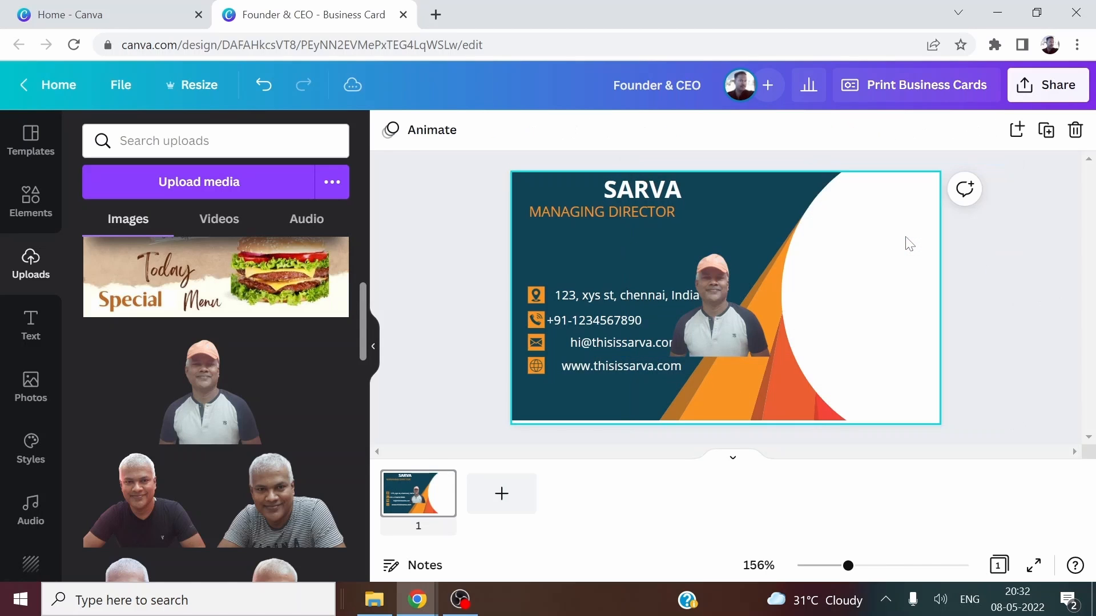
{"action": "left_click_drag", "start_coordinate": [753, 330], "coordinate": [903, 330]}
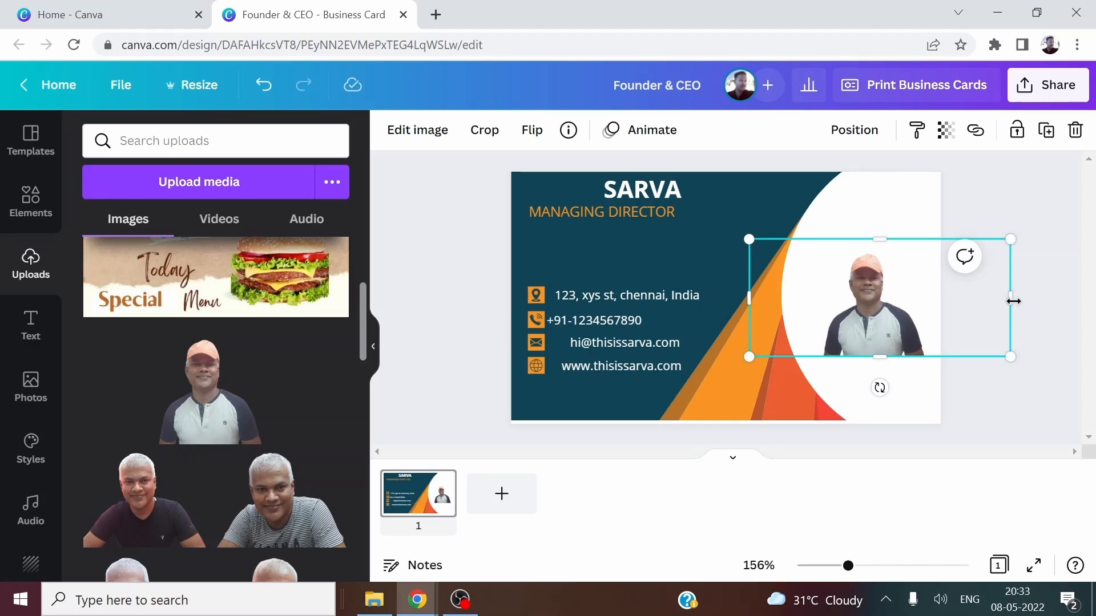
{"action": "left_click_drag", "start_coordinate": [1013, 301], "coordinate": [926, 309]}
{"action": "left_click_drag", "start_coordinate": [931, 307], "coordinate": [931, 307]}
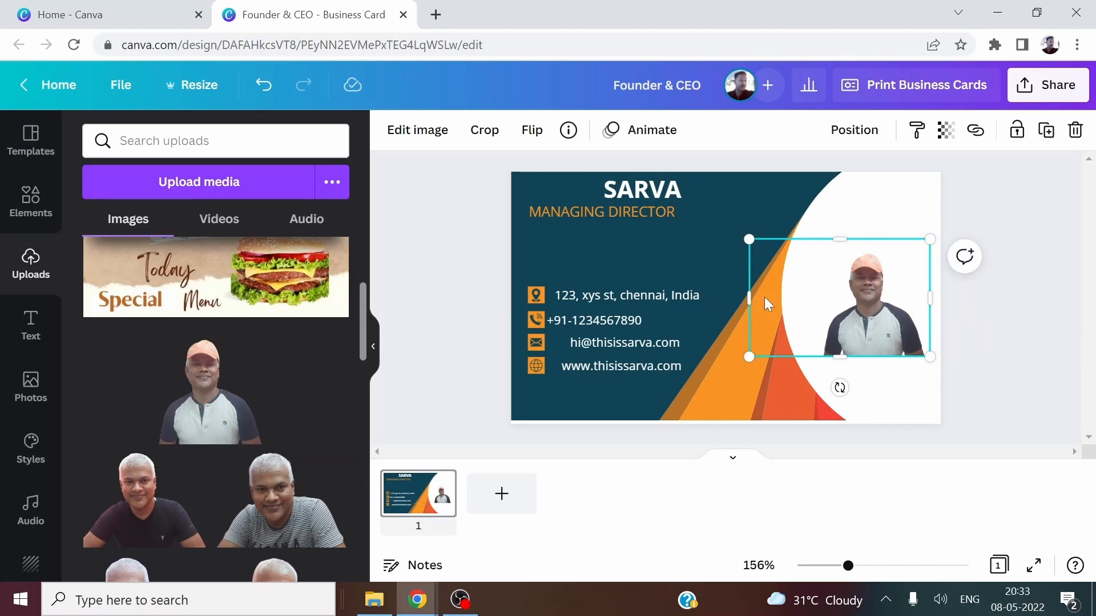
{"action": "left_click_drag", "start_coordinate": [756, 298], "coordinate": [817, 311]}
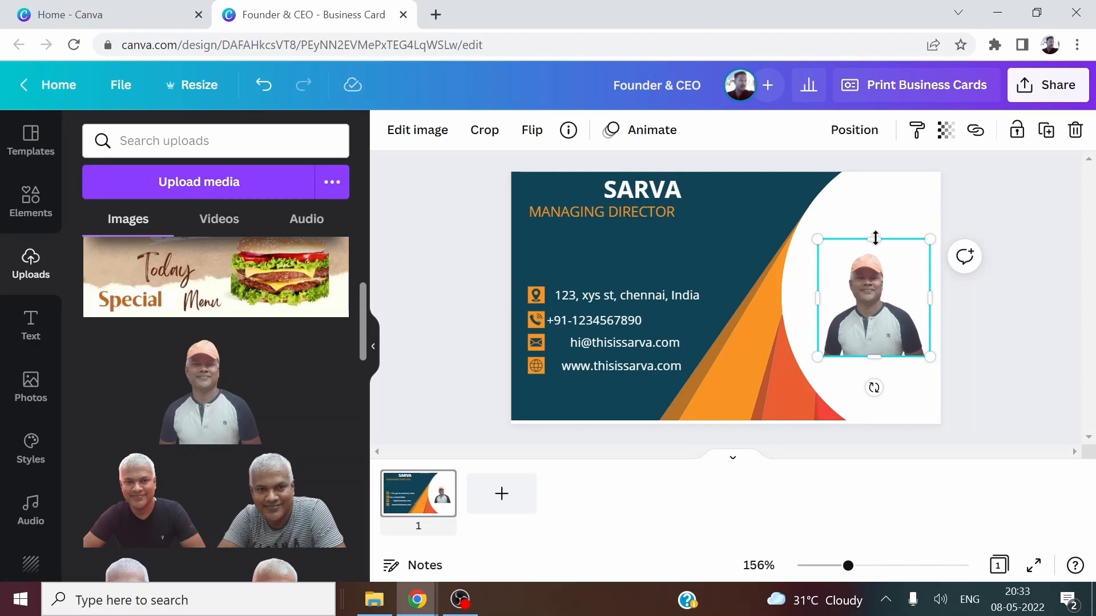
{"action": "left_click_drag", "start_coordinate": [874, 239], "coordinate": [889, 196]}
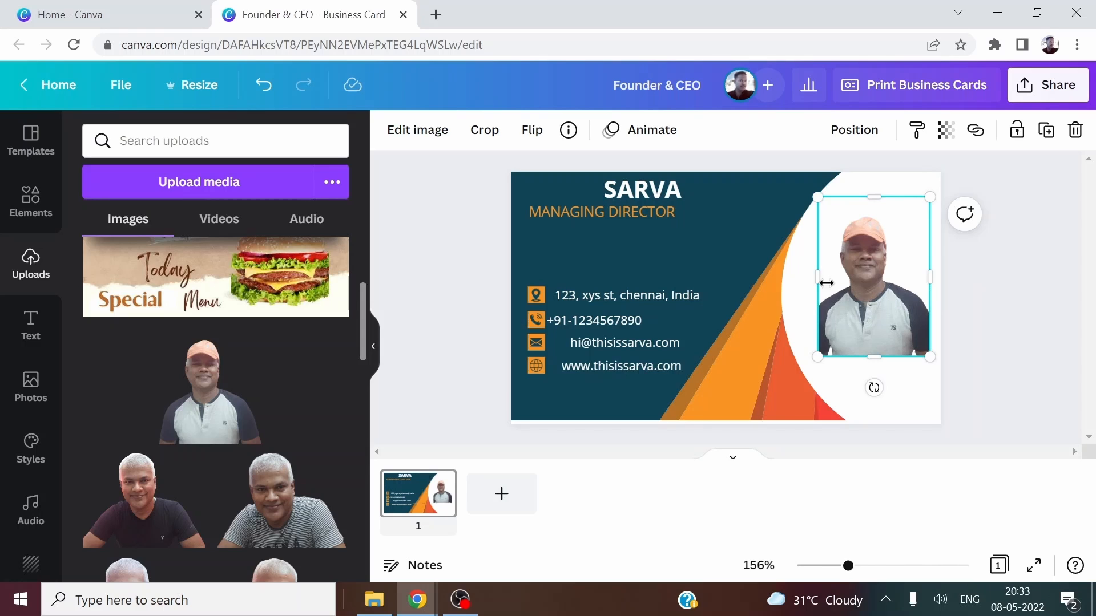
{"action": "left_click_drag", "start_coordinate": [807, 278], "coordinate": [797, 282]}
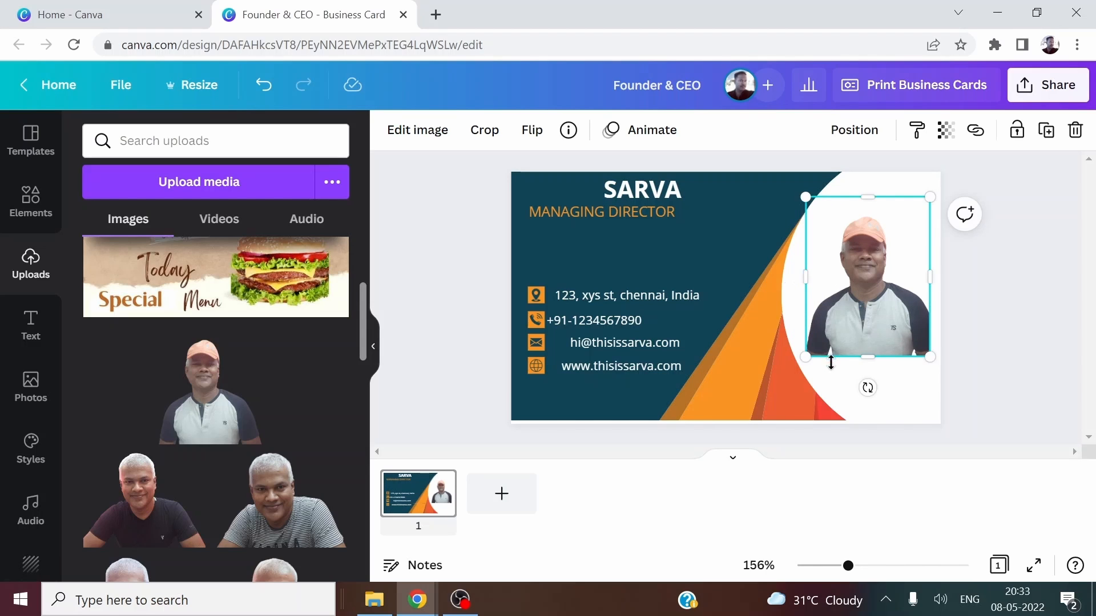
{"action": "left_click_drag", "start_coordinate": [871, 358], "coordinate": [868, 374]}
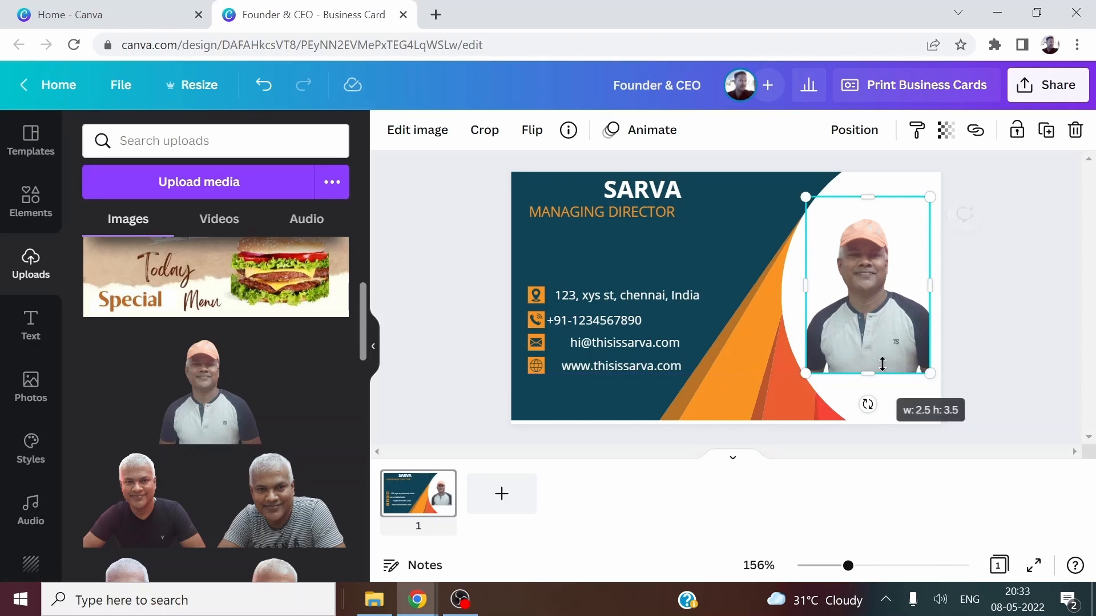
{"action": "left_click", "coordinate": [1049, 299]}
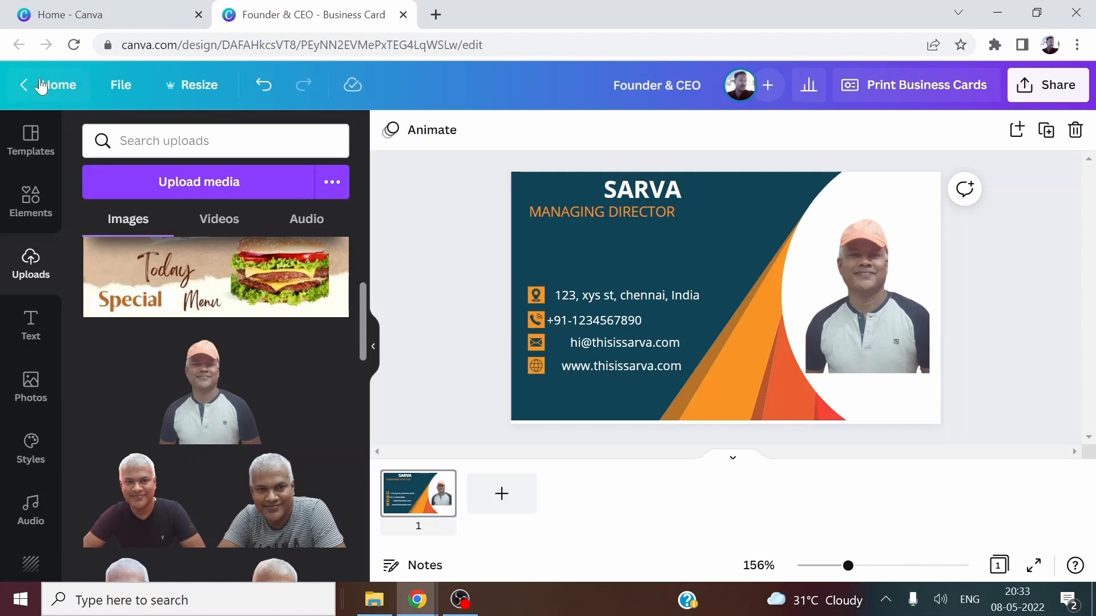
Download the card as Founder & CEO.jpg using JPG at size 1 and quality 80.
{"action": "left_click", "coordinate": [121, 85]}
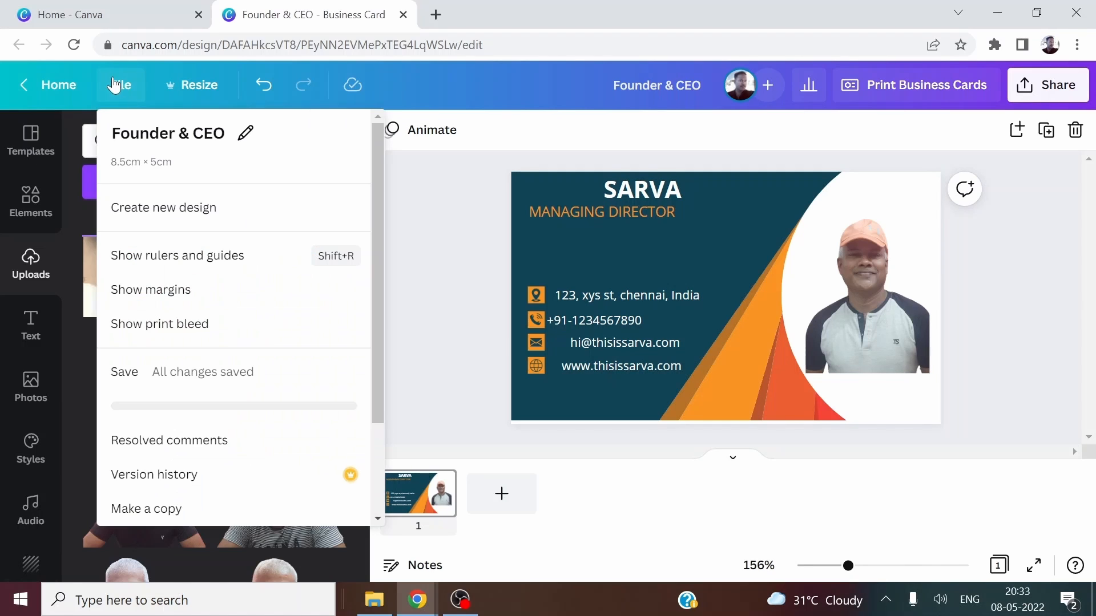
{"action": "left_click", "coordinate": [131, 386]}
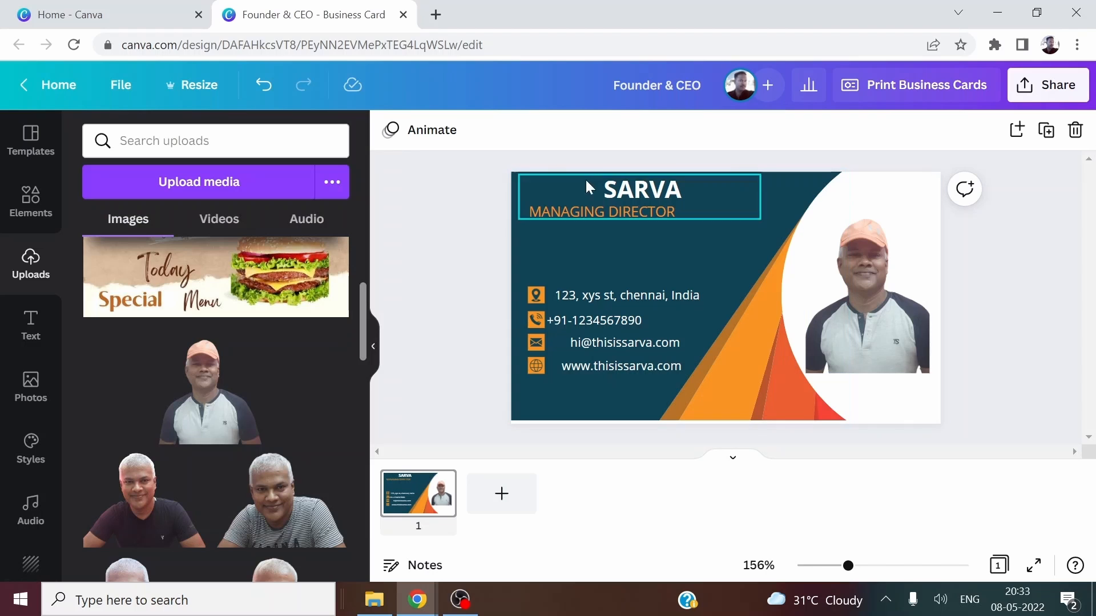
{"action": "left_click", "coordinate": [132, 91]}
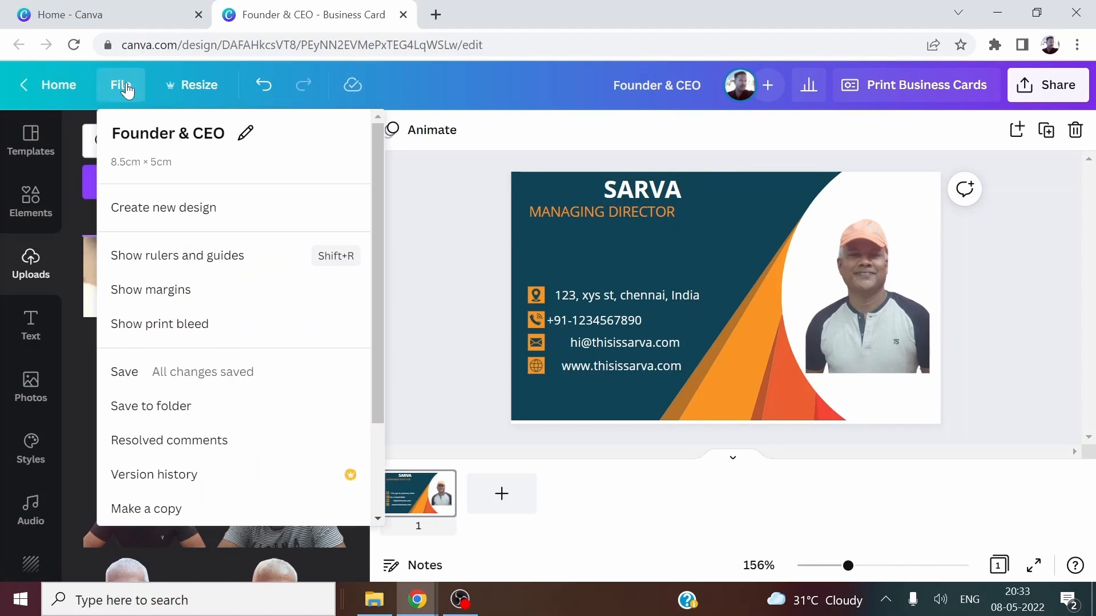
{"action": "scroll", "coordinate": [143, 234], "scroll_direction": "down", "scroll_amount": 2}
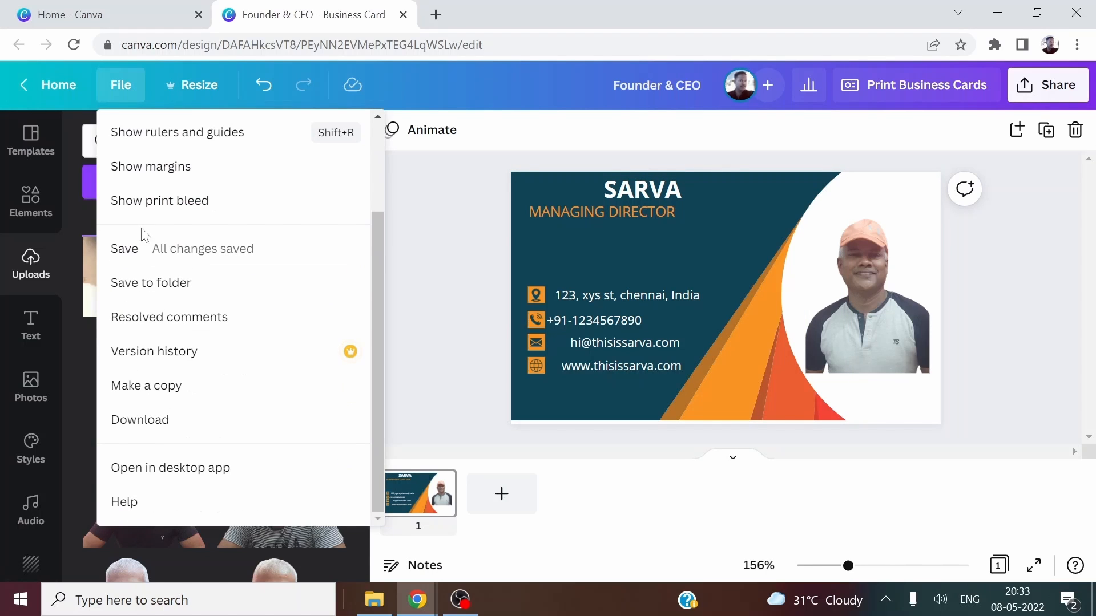
{"action": "left_click", "coordinate": [155, 426]}
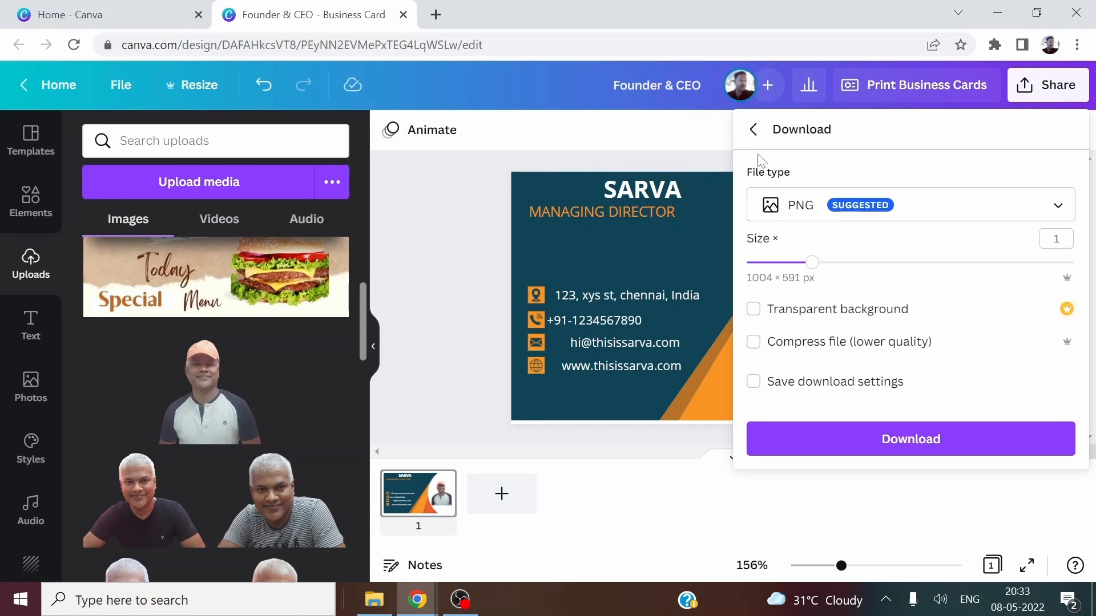
{"action": "left_click", "coordinate": [1056, 207]}
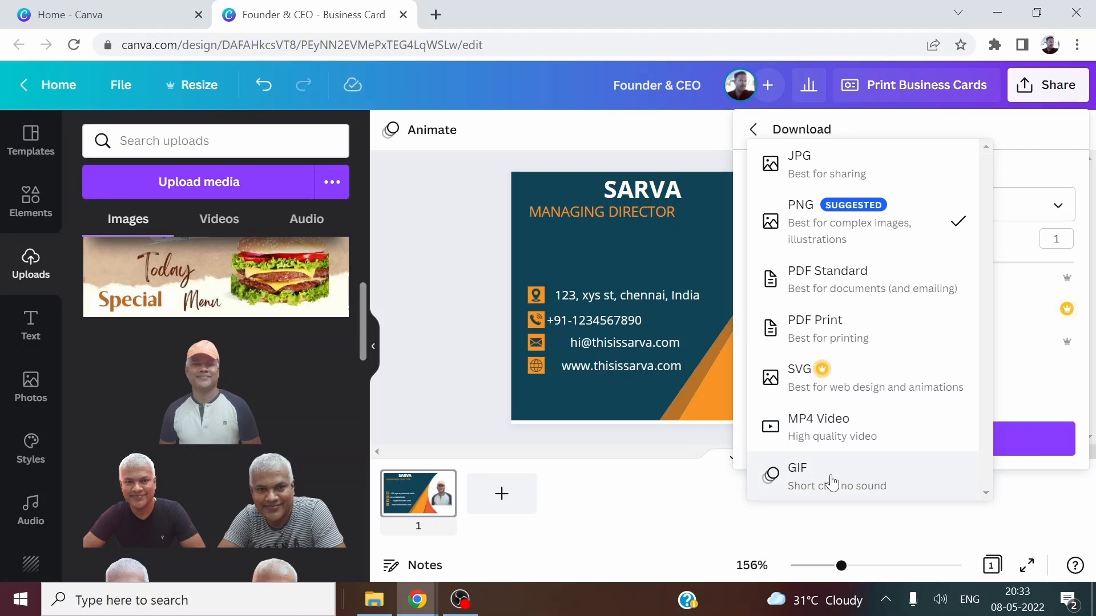
{"action": "left_click", "coordinate": [829, 169]}
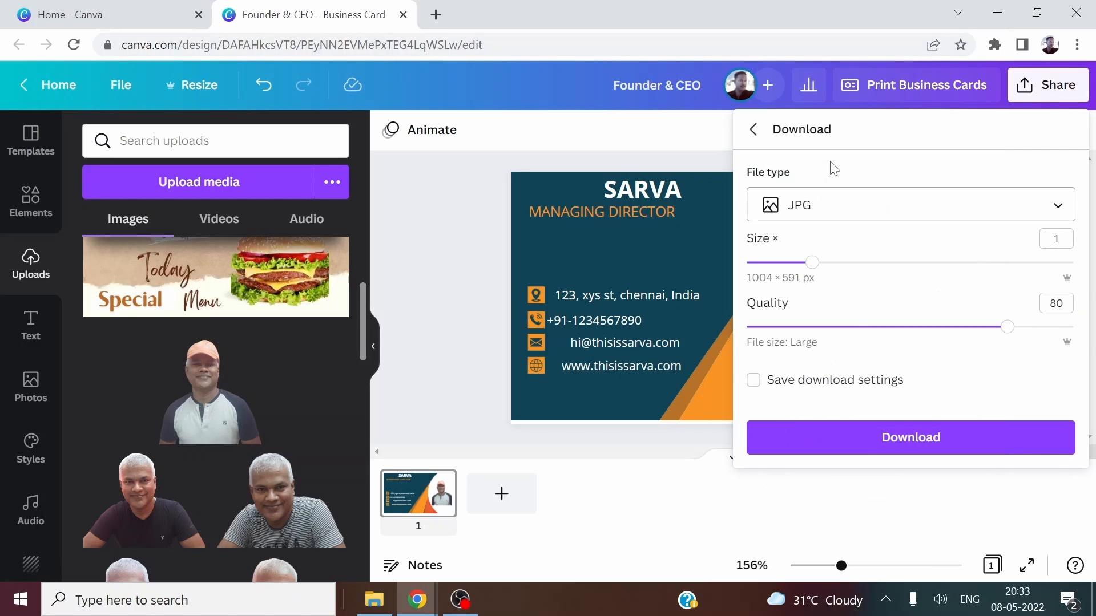
{"action": "left_click", "coordinate": [903, 450]}
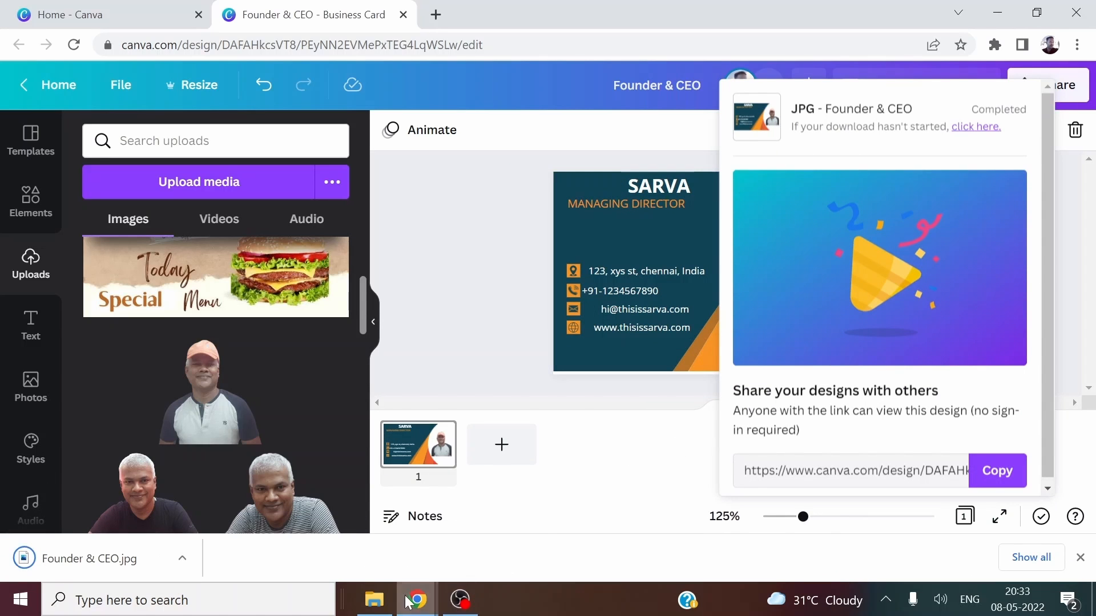
Open the 13 KB Founder & CEO.jpg from File Explorer's Downloads folder.
{"action": "left_click", "coordinate": [387, 606]}
{"action": "scroll", "coordinate": [102, 274], "scroll_direction": "up", "scroll_amount": 2}
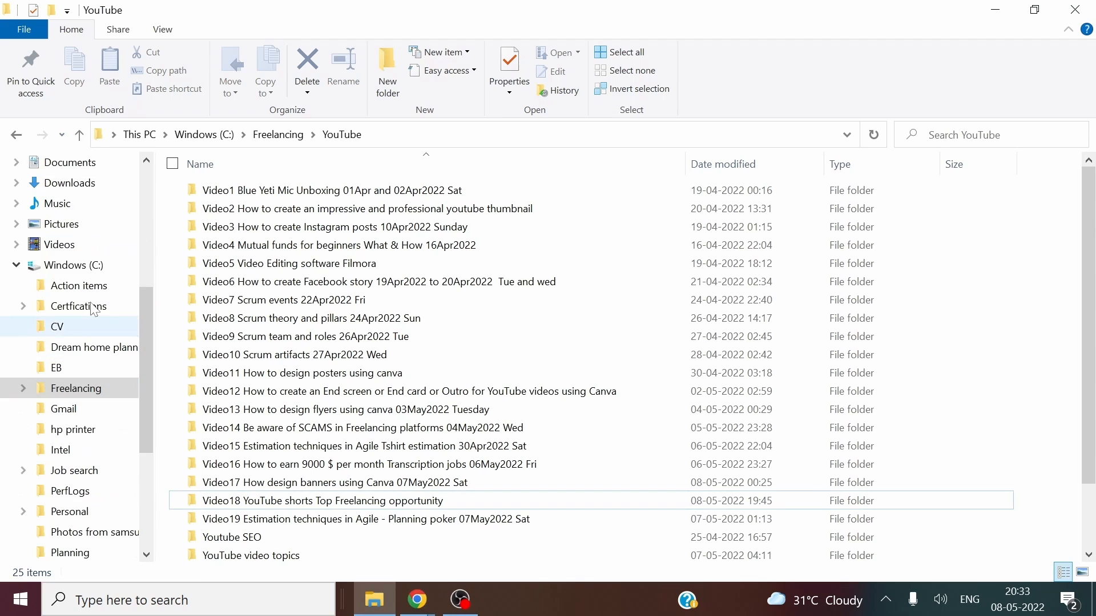
{"action": "left_click", "coordinate": [80, 192]}
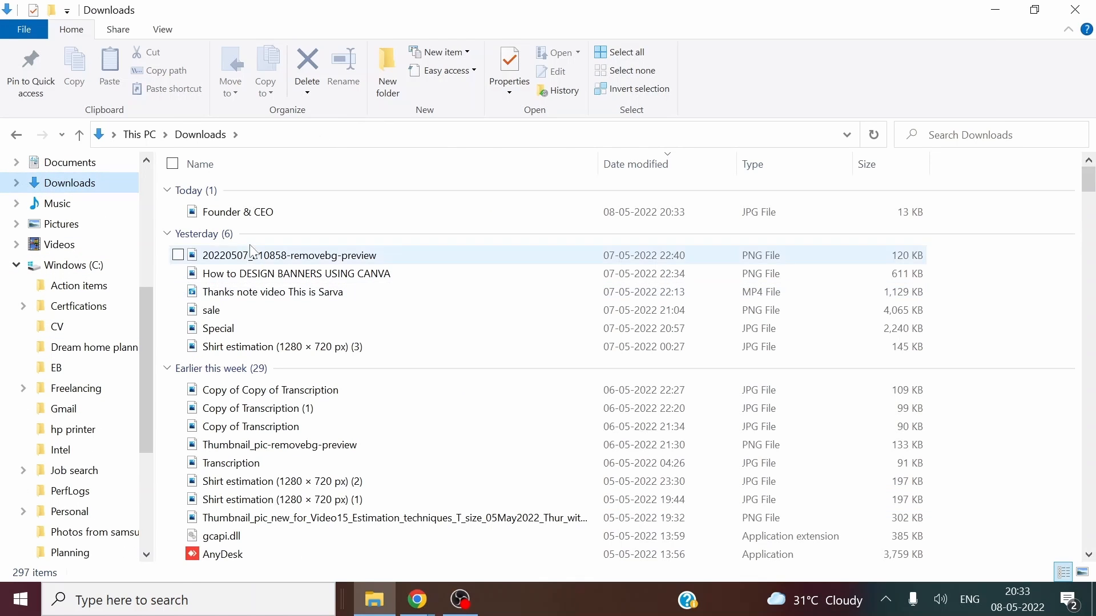
{"action": "double_click", "coordinate": [262, 218]}
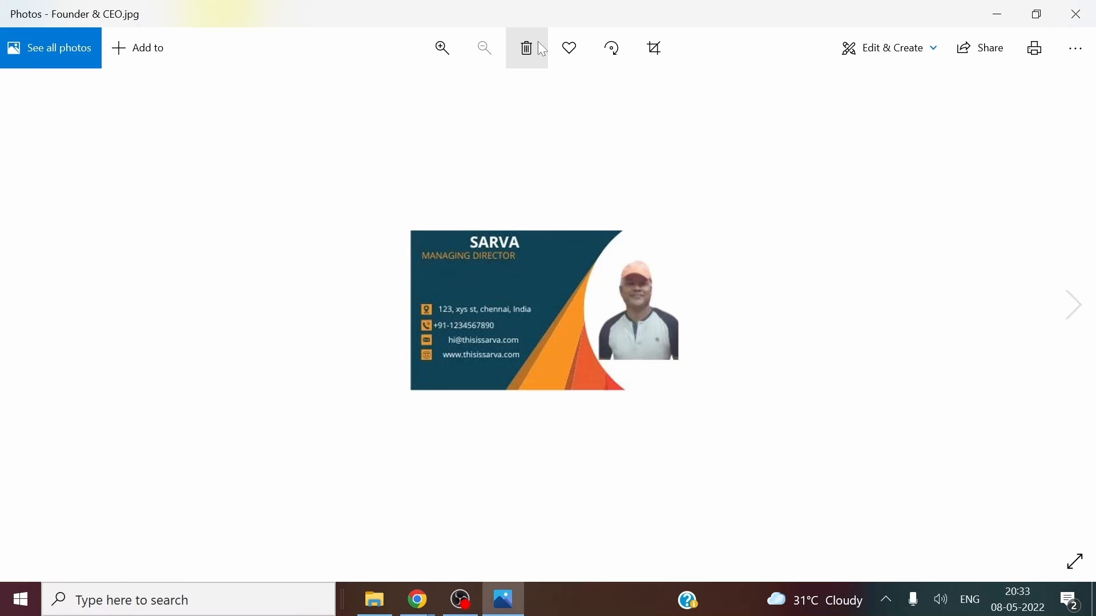
Zoom into the downloaded card image in Photos, close it, and return to the Canva window.
{"action": "left_click", "coordinate": [444, 48]}
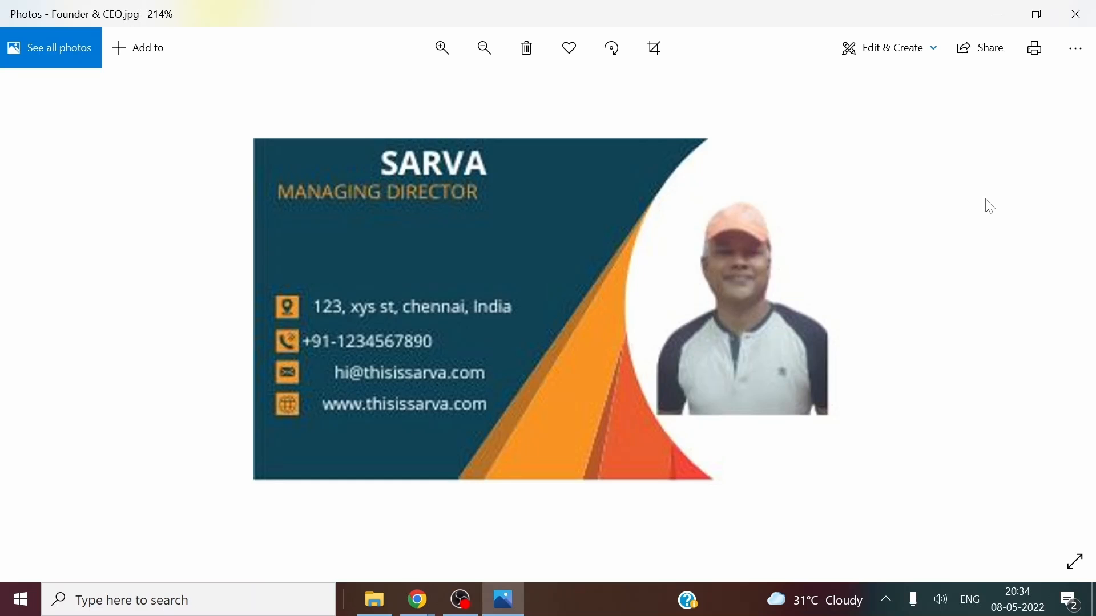
{"action": "left_click", "coordinate": [1077, 14]}
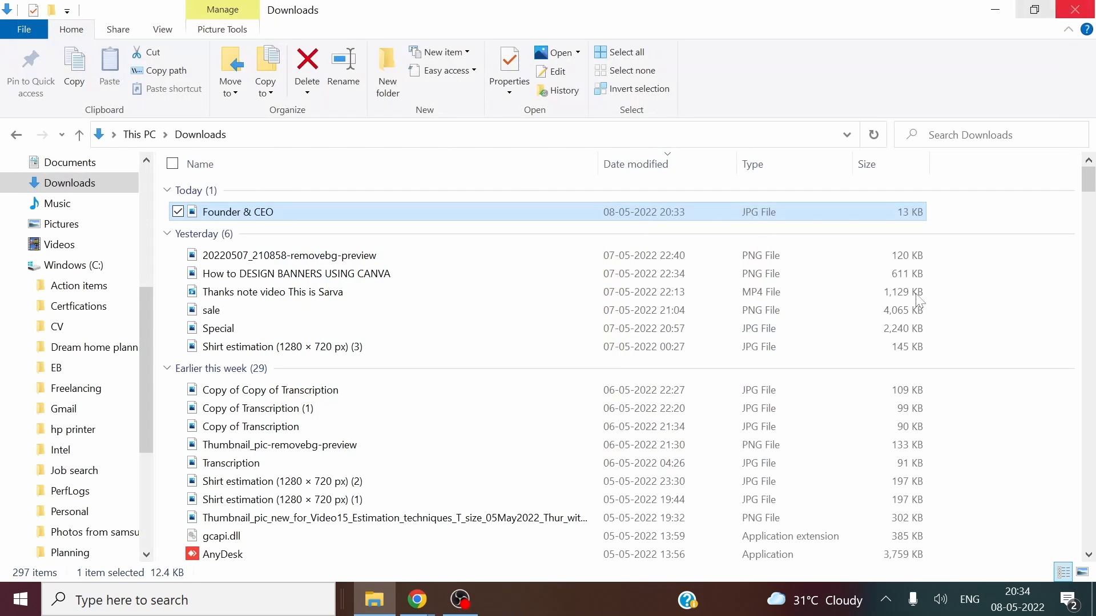
{"action": "mouse_move", "coordinate": [442, 611]}
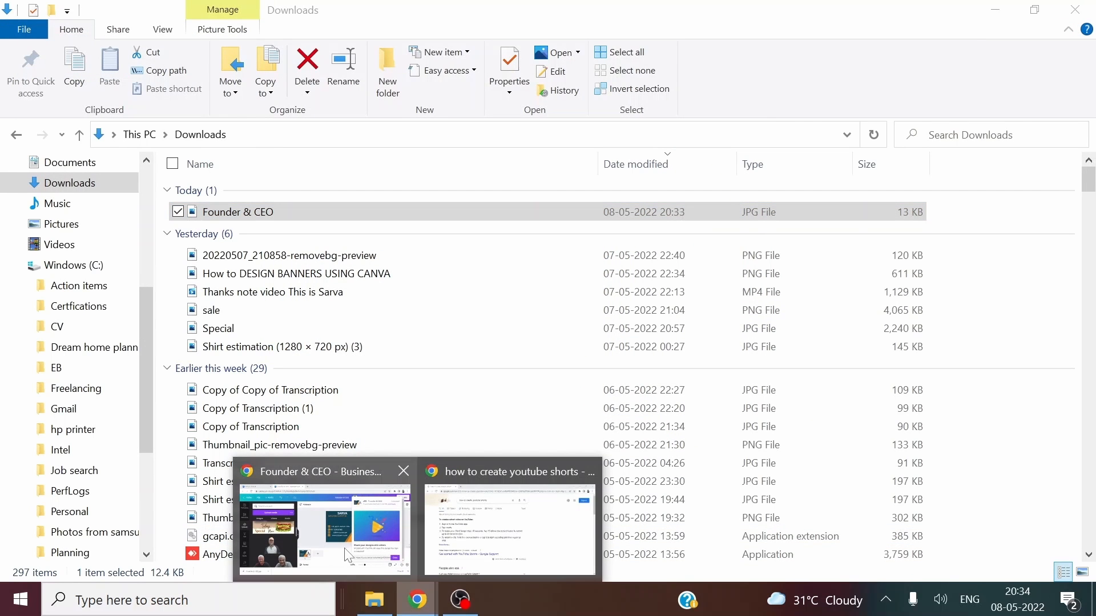
{"action": "left_click", "coordinate": [326, 519]}
Close the download panel to view the finished card with MANAGING DIRECTOR and the cap portrait.
{"action": "left_click", "coordinate": [488, 255]}
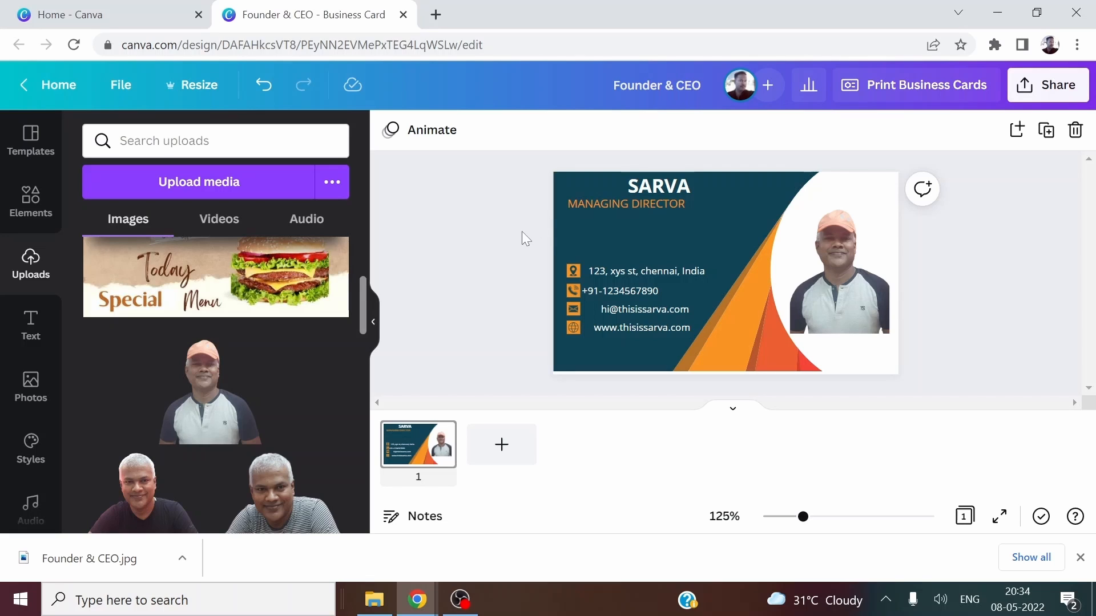
{"action": "scroll", "coordinate": [105, 345], "scroll_direction": "down", "scroll_amount": 2}
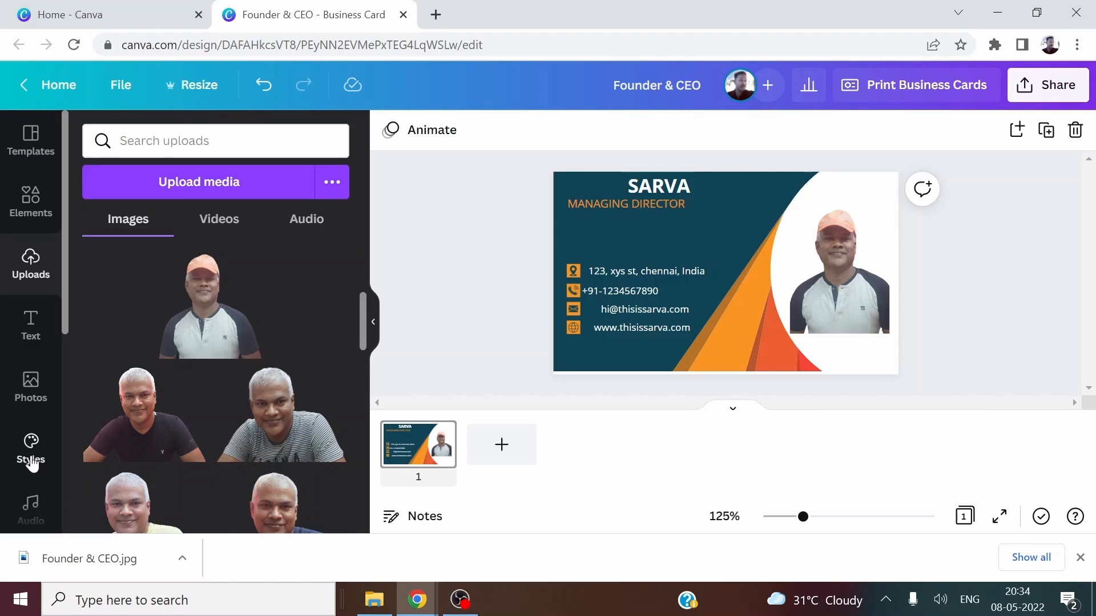
Apply the Hammersmith / Playfair Display style combination from Styles to the business card.
{"action": "left_click", "coordinate": [31, 458]}
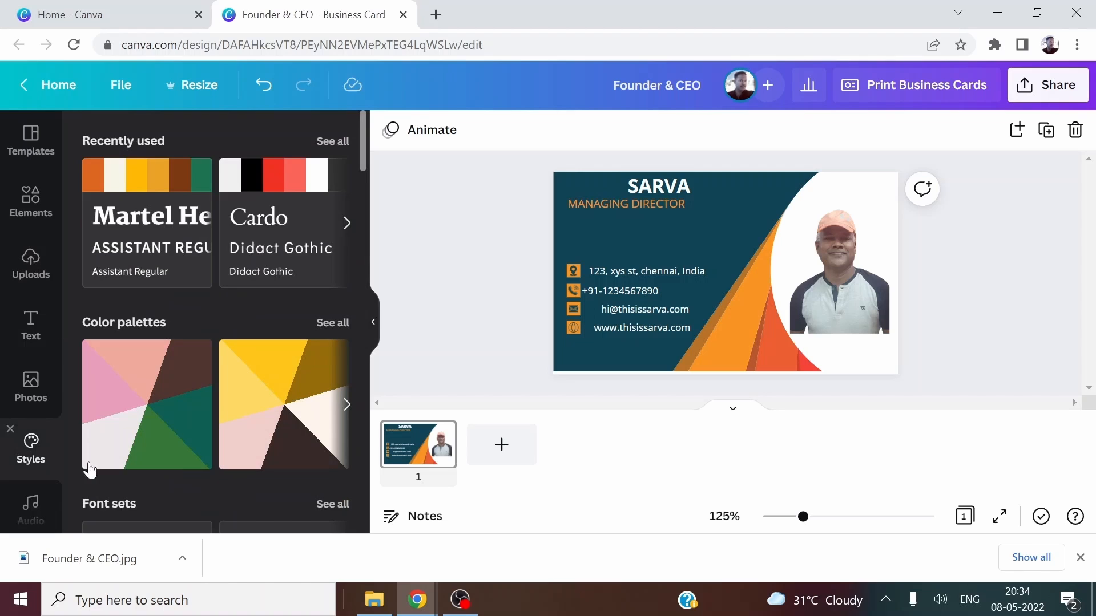
{"action": "scroll", "coordinate": [224, 333], "scroll_direction": "down", "scroll_amount": 3}
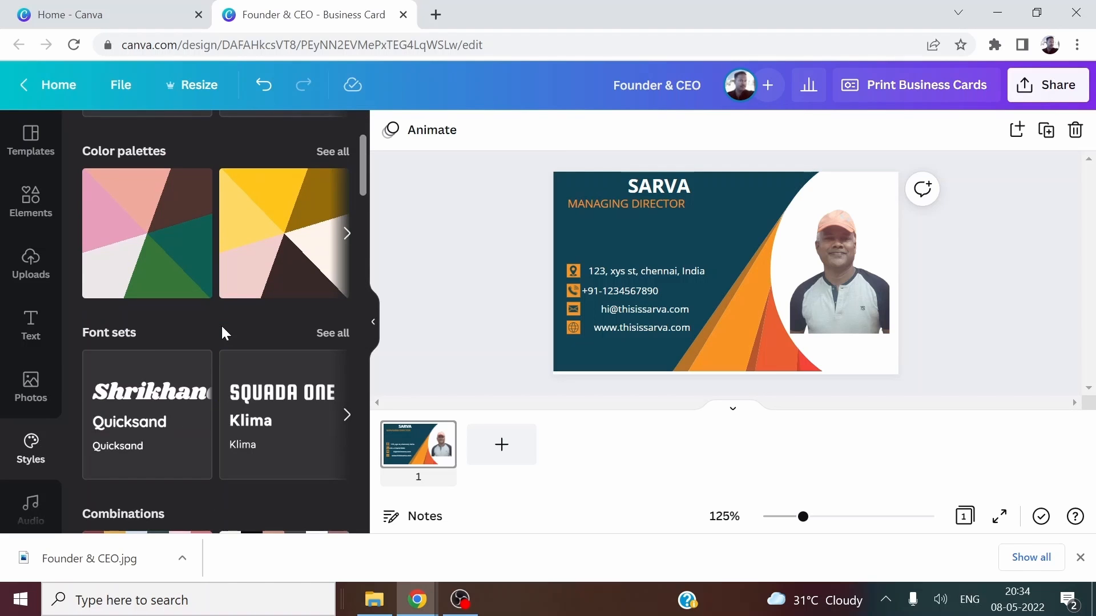
{"action": "scroll", "coordinate": [224, 333], "scroll_direction": "down", "scroll_amount": 5}
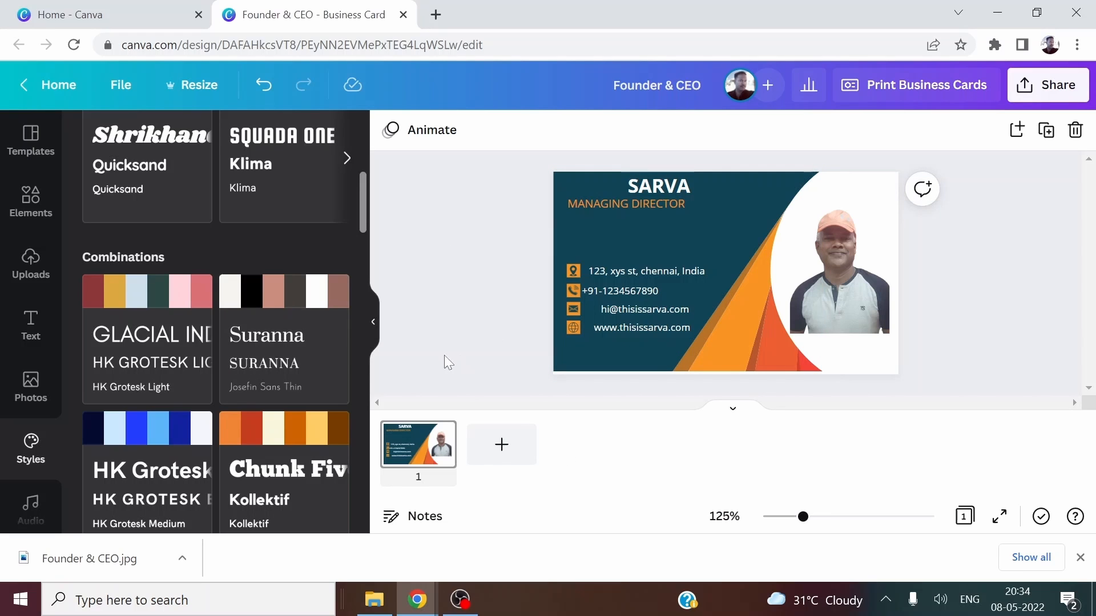
{"action": "scroll", "coordinate": [294, 343], "scroll_direction": "down", "scroll_amount": 5}
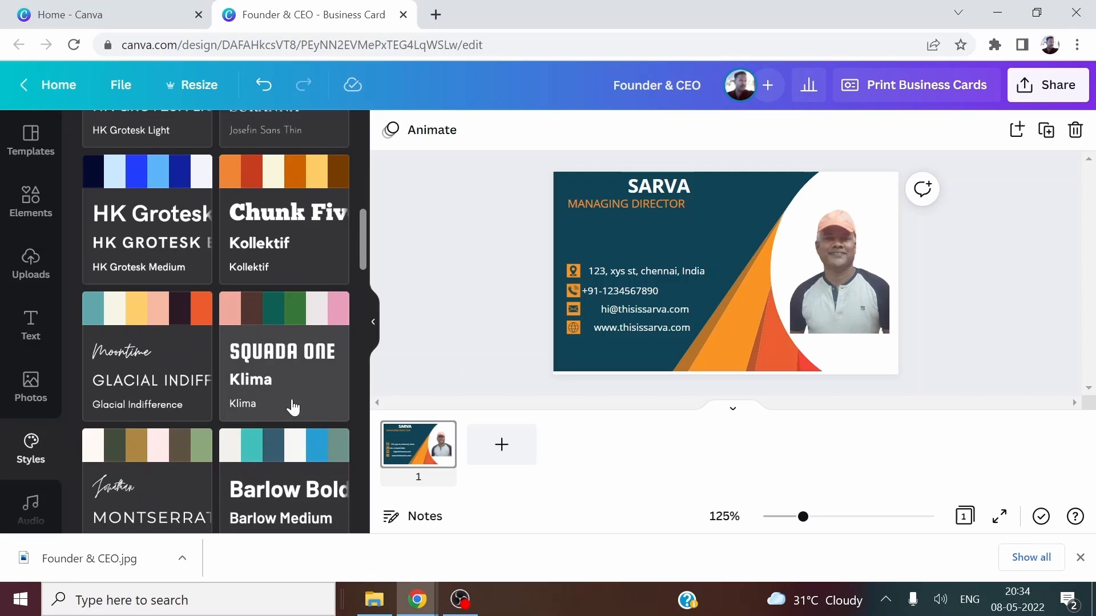
{"action": "scroll", "coordinate": [229, 460], "scroll_direction": "down", "scroll_amount": 2}
{"action": "scroll", "coordinate": [228, 463], "scroll_direction": "down", "scroll_amount": 4}
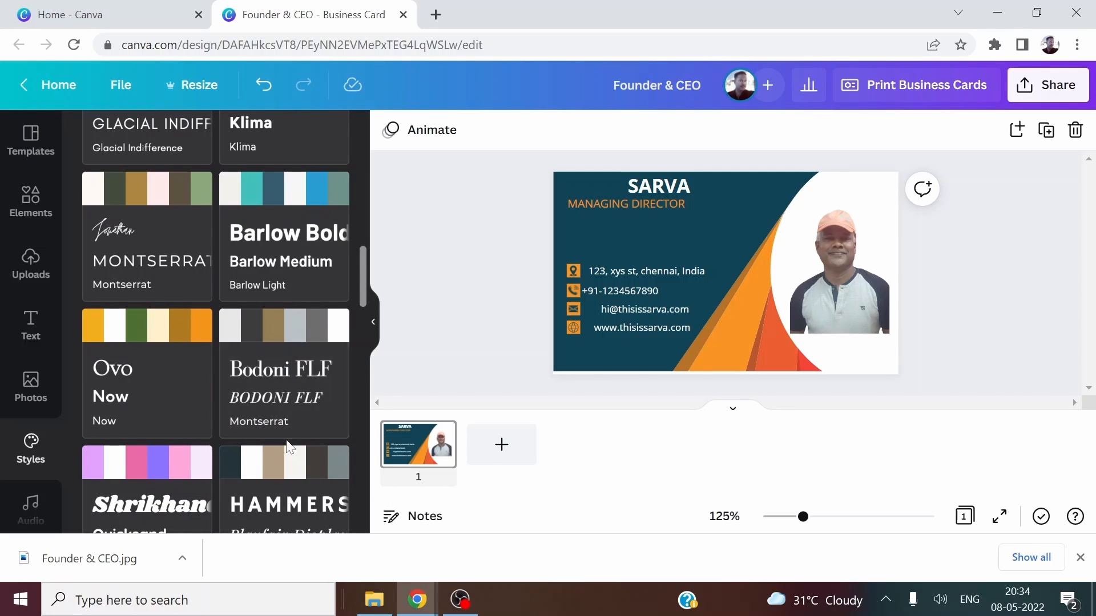
{"action": "scroll", "coordinate": [289, 439], "scroll_direction": "down", "scroll_amount": 3}
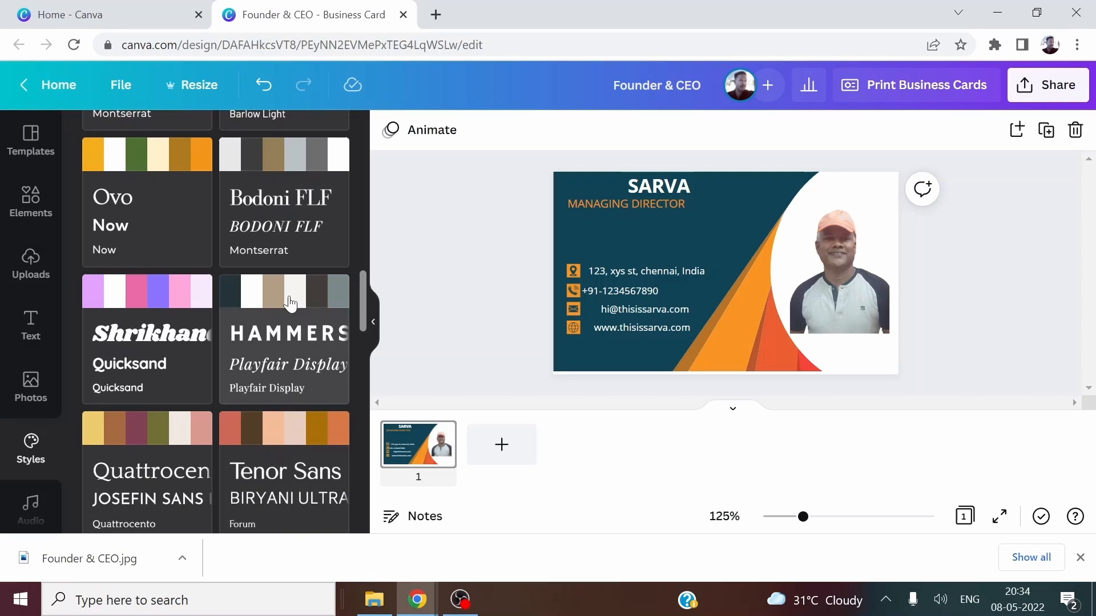
{"action": "left_click", "coordinate": [286, 313]}
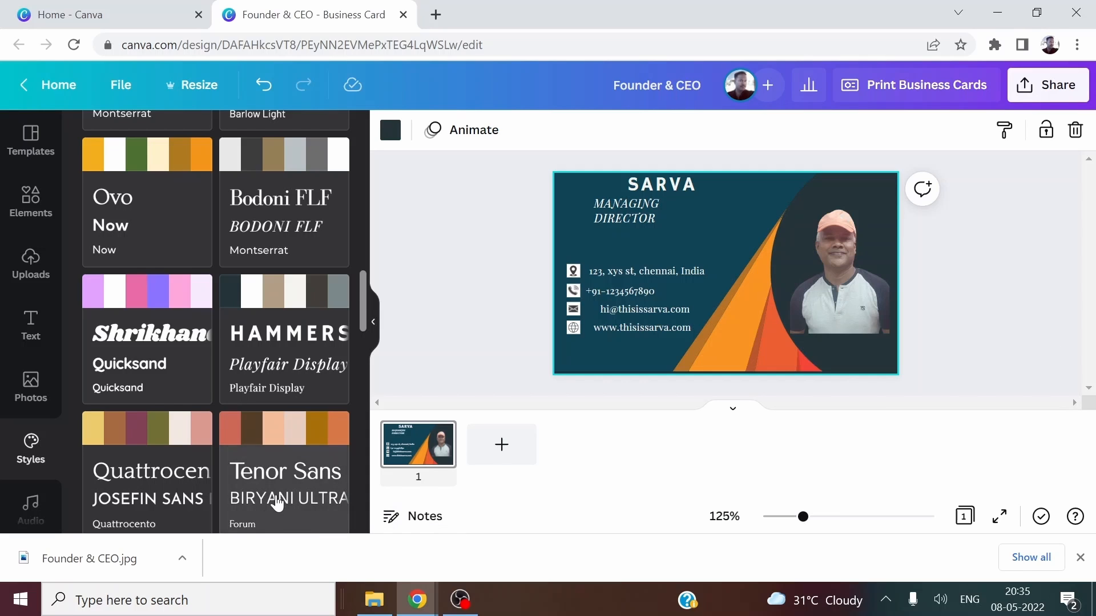
{"action": "scroll", "coordinate": [277, 502], "scroll_direction": "down", "scroll_amount": 3}
Try the Tenor Sans / Forum combination, then Nickainley / Inter with its colours reshuffled.
{"action": "left_click", "coordinate": [283, 332]}
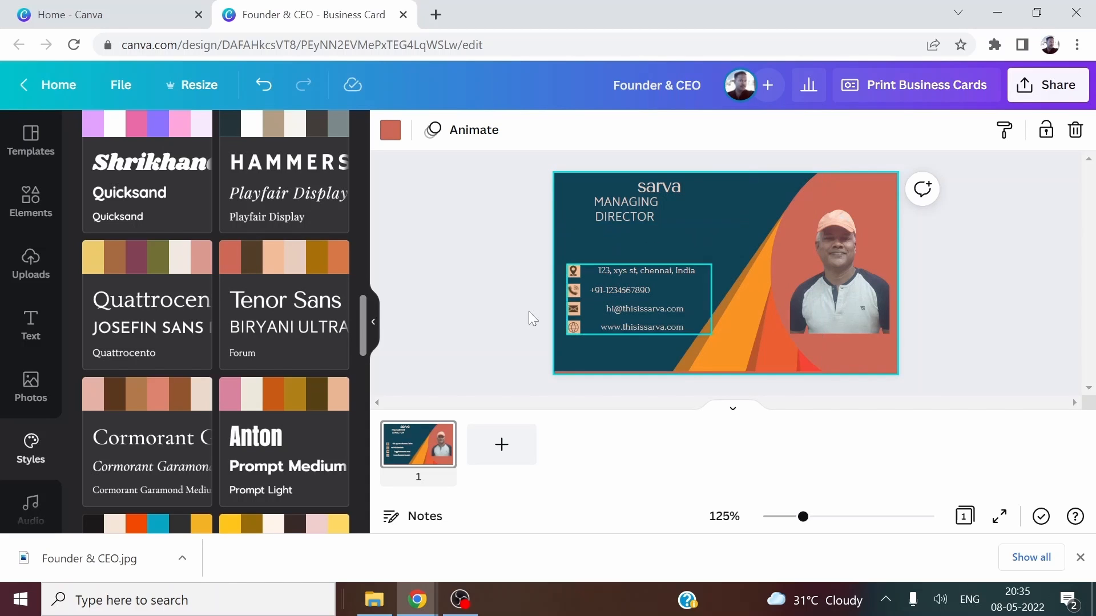
{"action": "scroll", "coordinate": [227, 451], "scroll_direction": "down", "scroll_amount": 4}
{"action": "left_click", "coordinate": [294, 422]}
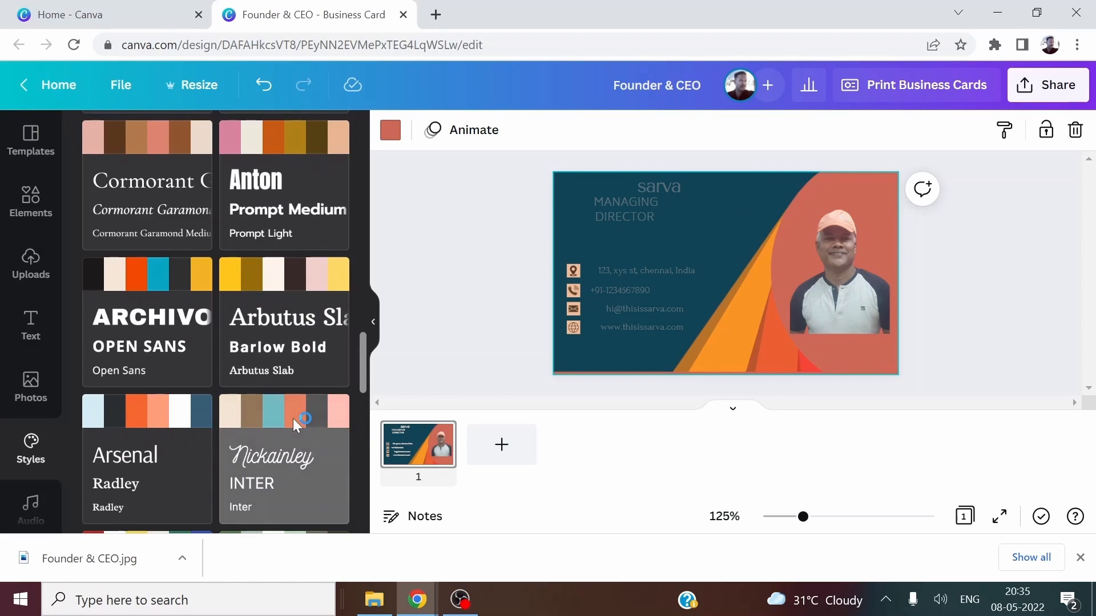
{"action": "left_click", "coordinate": [293, 425]}
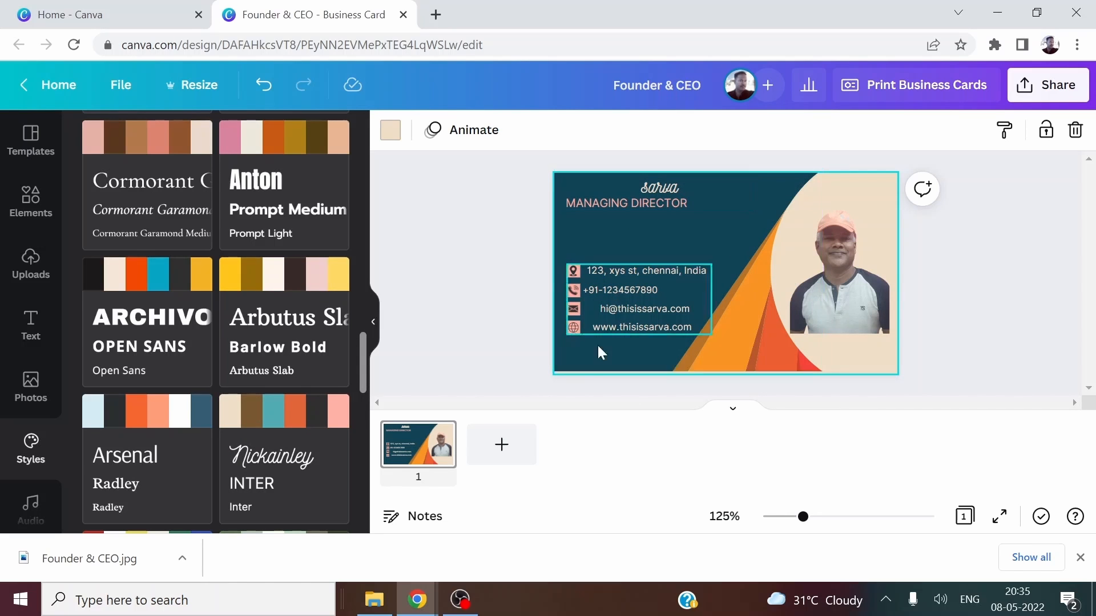
Apply the Cardo / Didact Gothic style combination to the card.
{"action": "scroll", "coordinate": [268, 485], "scroll_direction": "down", "scroll_amount": 3}
{"action": "scroll", "coordinate": [263, 441], "scroll_direction": "down", "scroll_amount": 1}
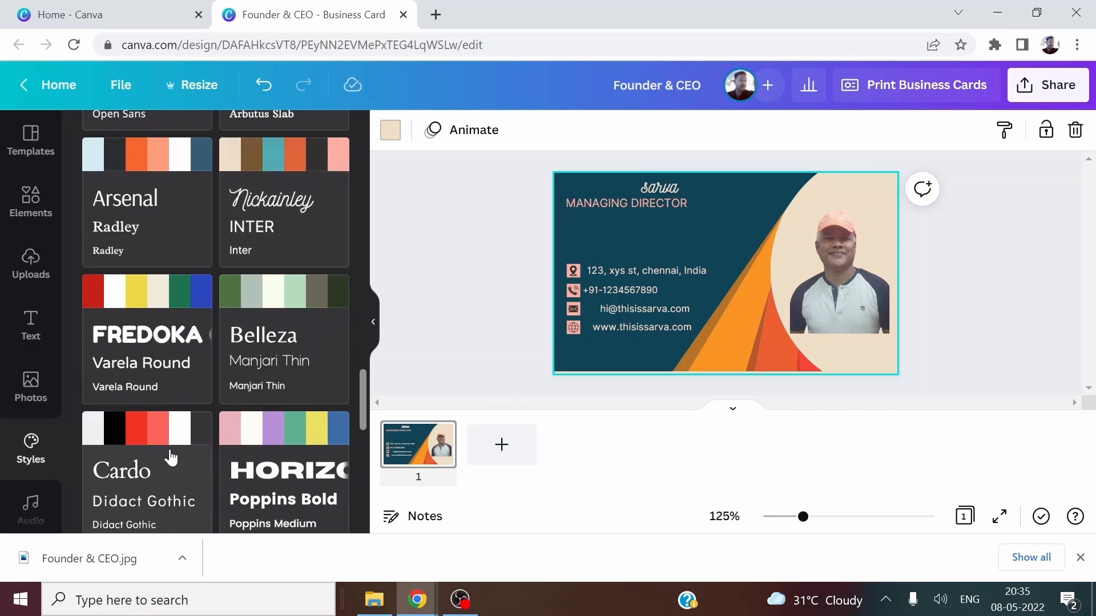
{"action": "left_click", "coordinate": [172, 457]}
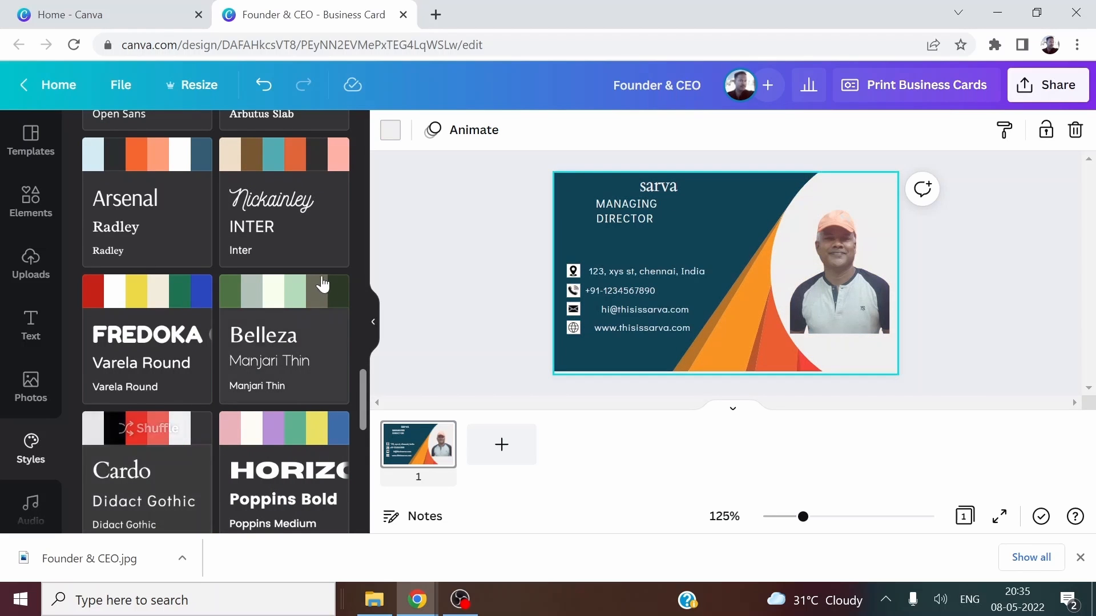
{"action": "scroll", "coordinate": [282, 330], "scroll_direction": "up", "scroll_amount": 2}
{"action": "scroll", "coordinate": [281, 330], "scroll_direction": "down", "scroll_amount": 7}
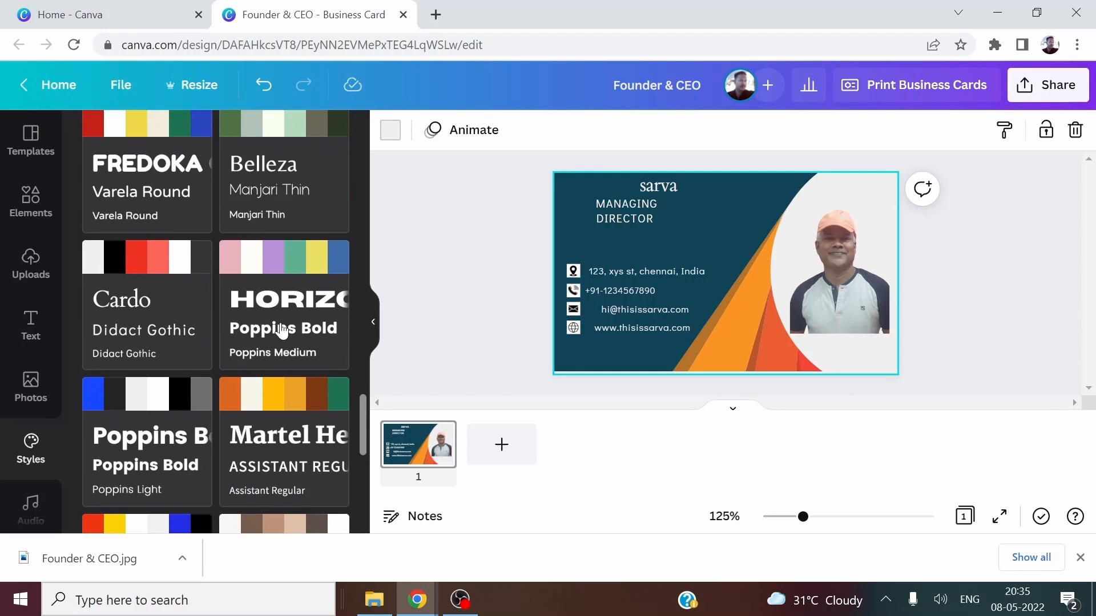
{"action": "scroll", "coordinate": [282, 330], "scroll_direction": "down", "scroll_amount": 4}
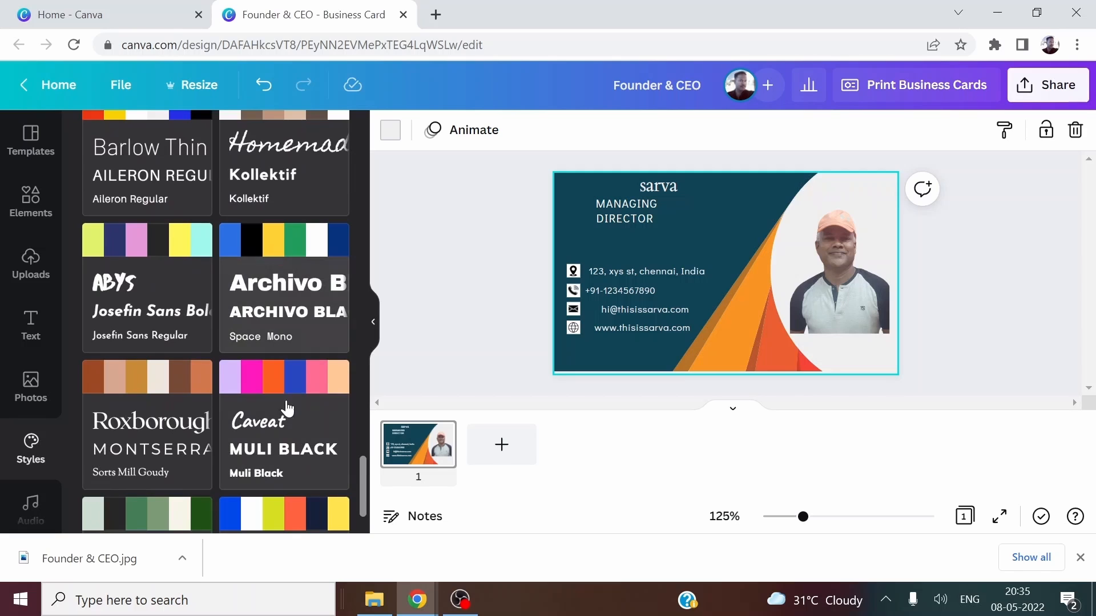